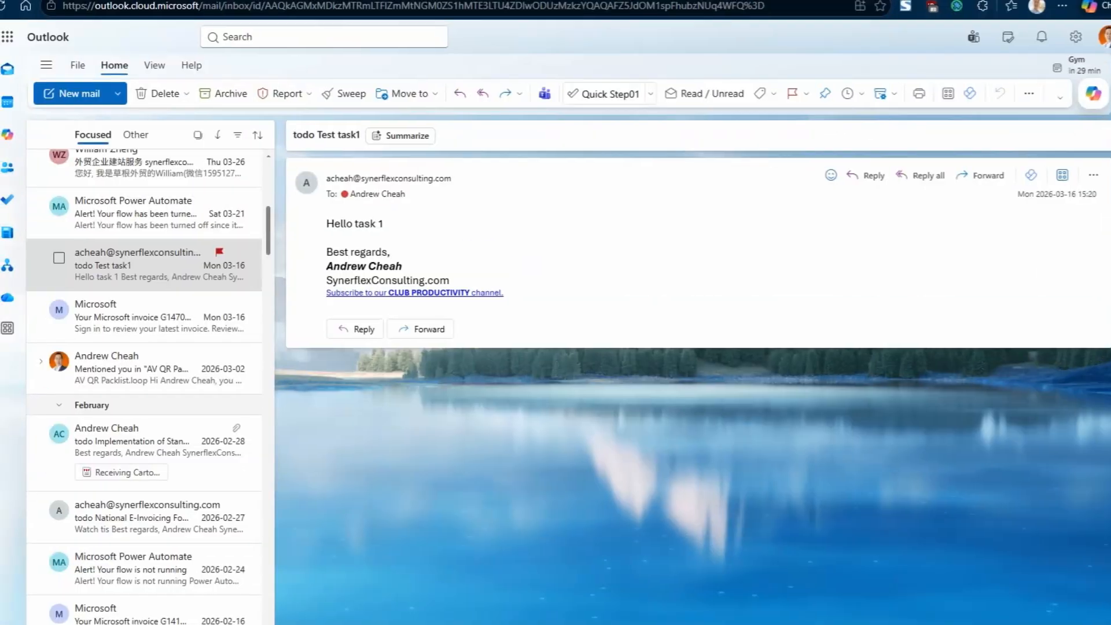
Switch to Microsoft To Do, show the Flagged email list, and move and enlarge the window beside the email
click(641, 621)
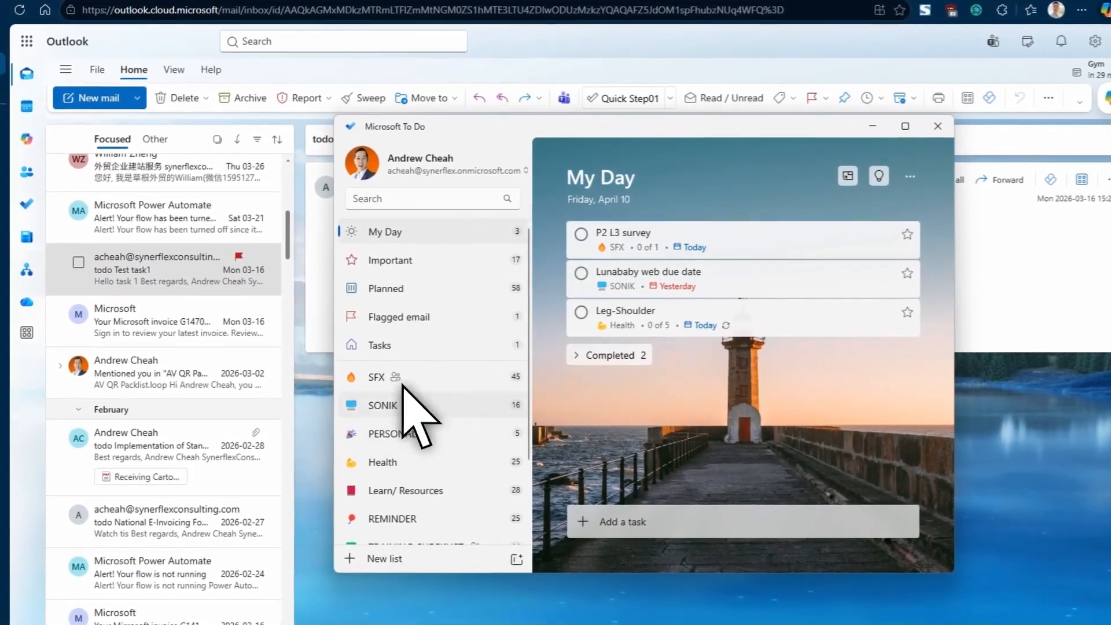
click(424, 323)
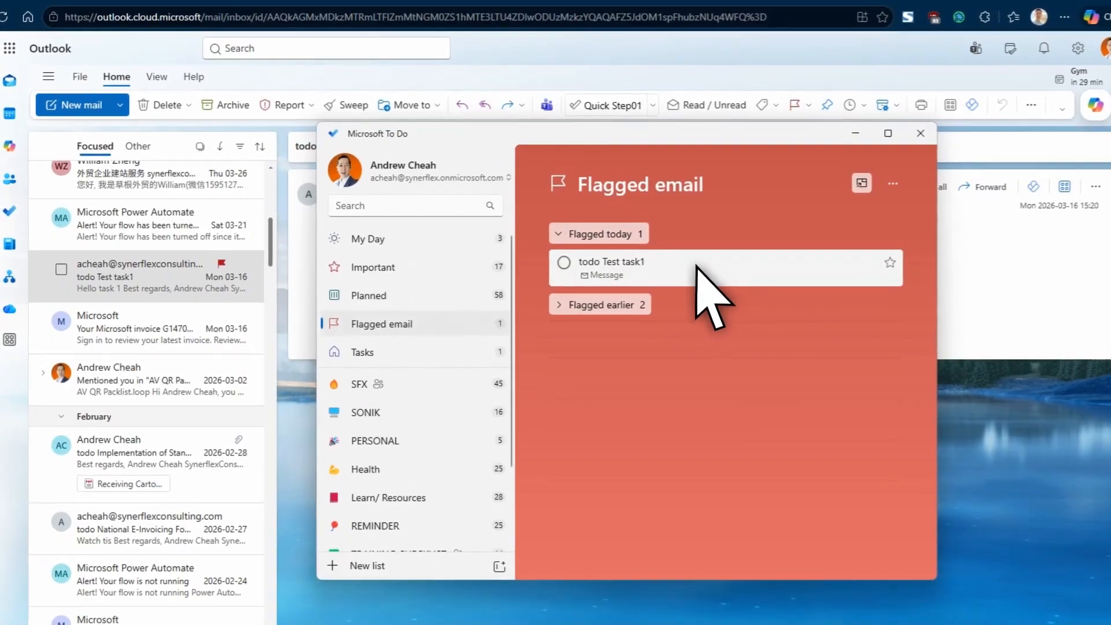
drag(667, 148, 836, 103)
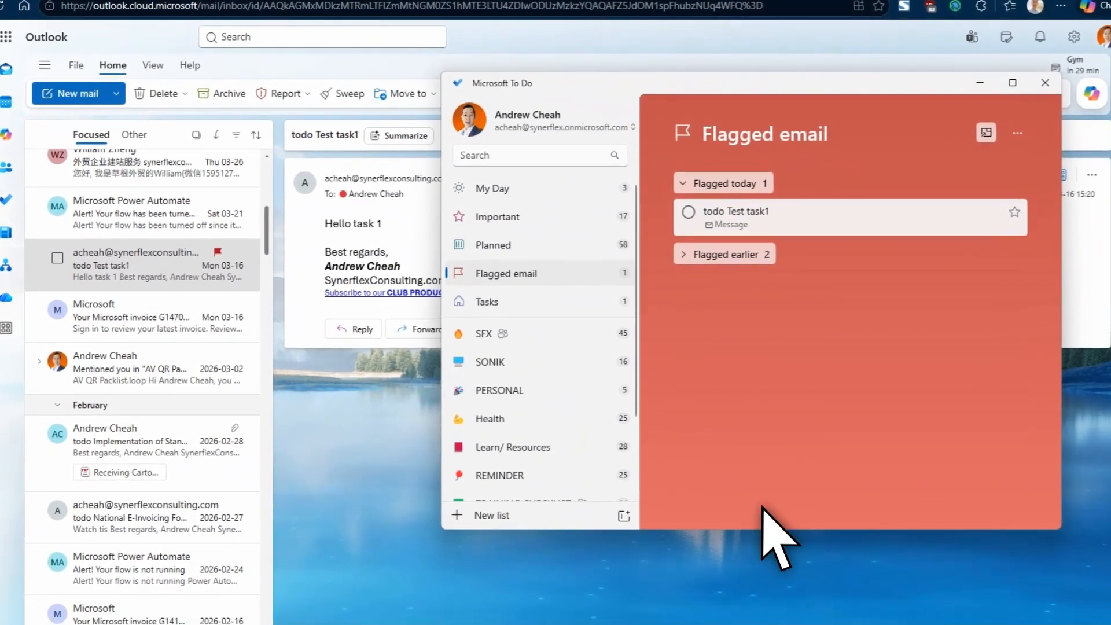
drag(764, 529, 764, 569)
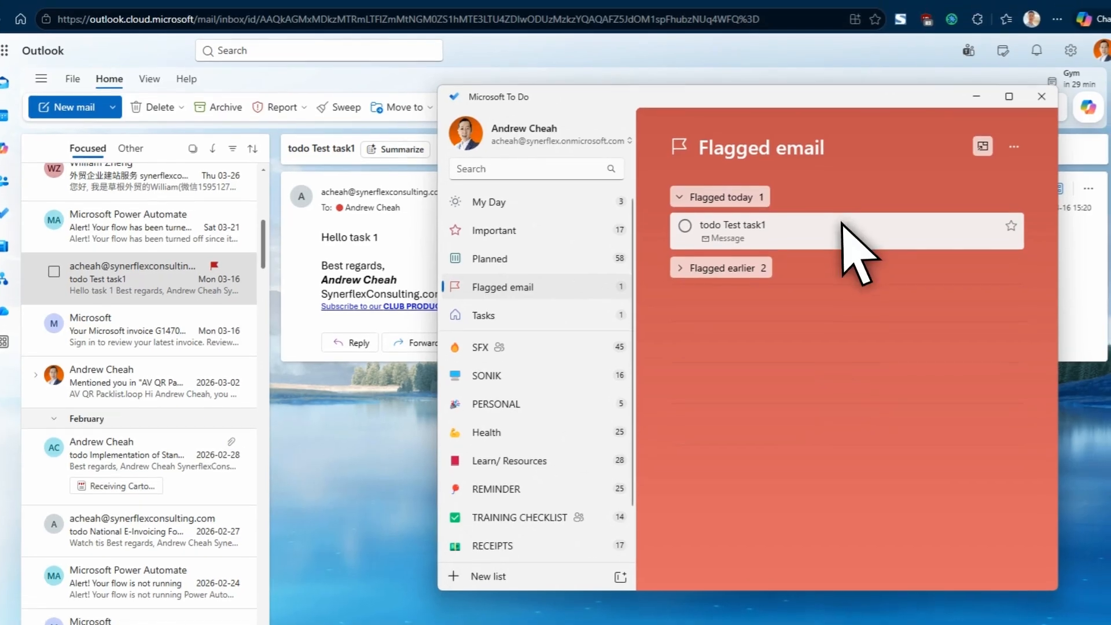
Set the flagged email task "todo Test task1" to be due today and close its details
click(840, 227)
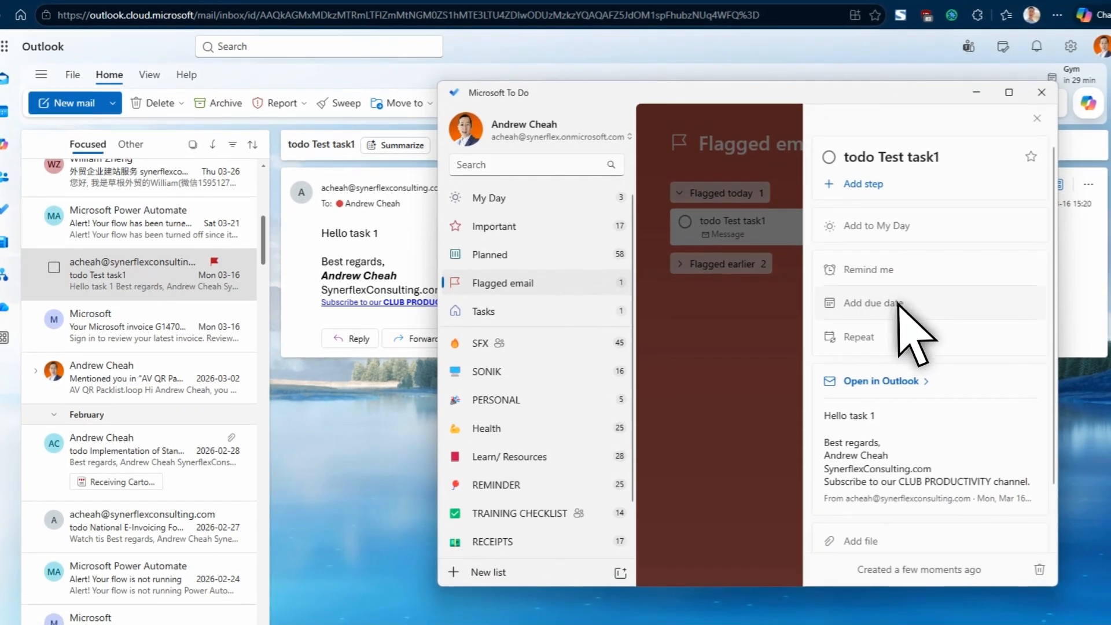
click(884, 336)
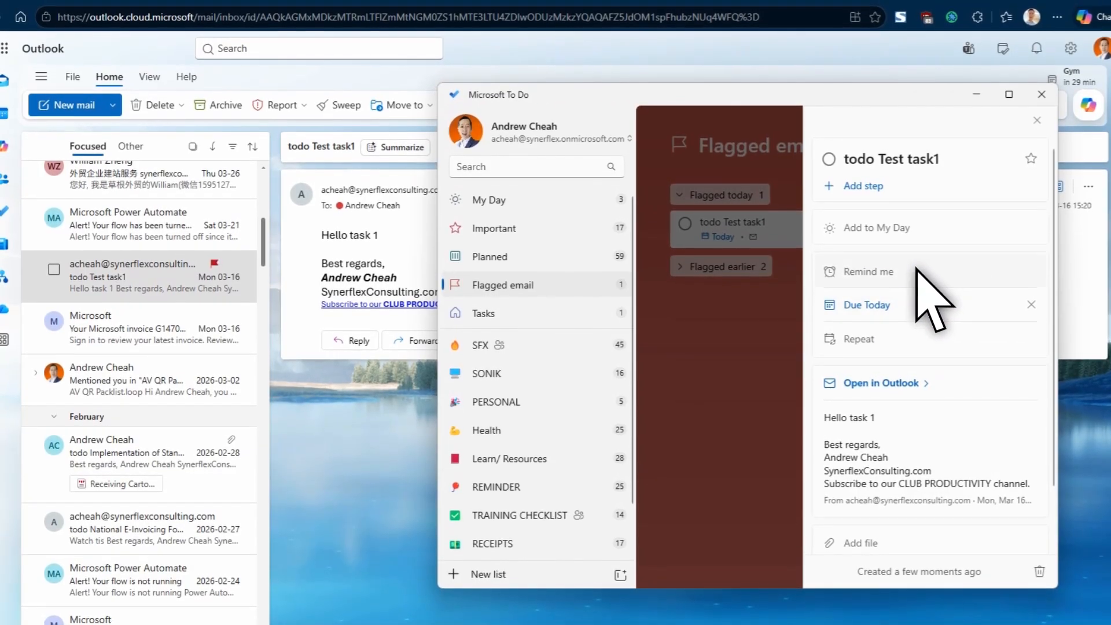
click(738, 351)
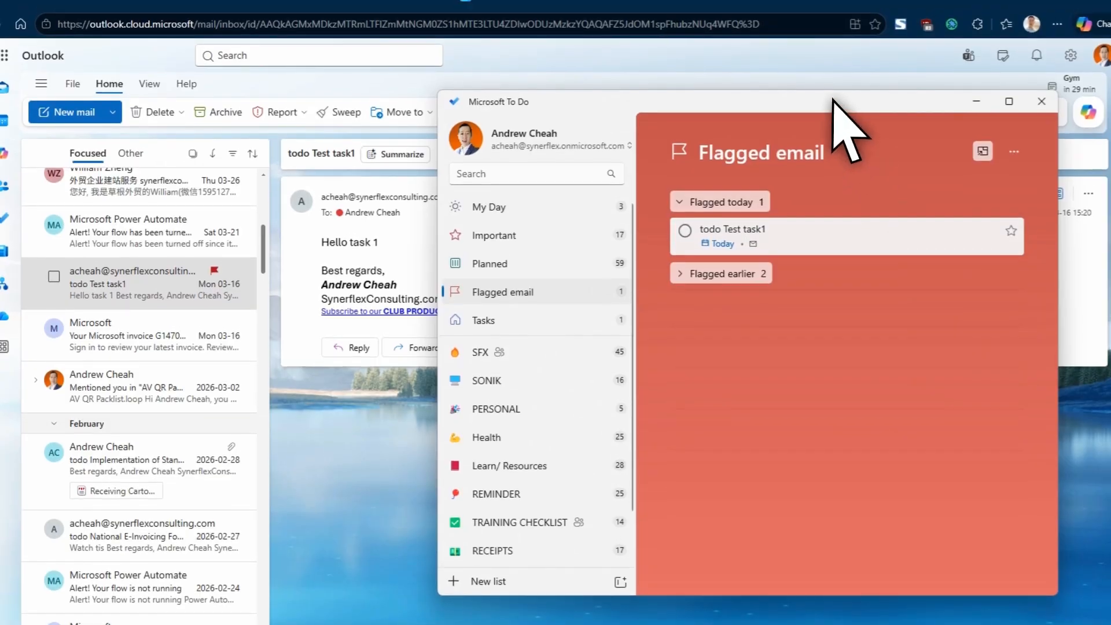
Put Microsoft To Do away and switch to Microsoft Teams to review the Project A Tasks Tracker in Sales Channel Demo
drag(838, 90, 672, 110)
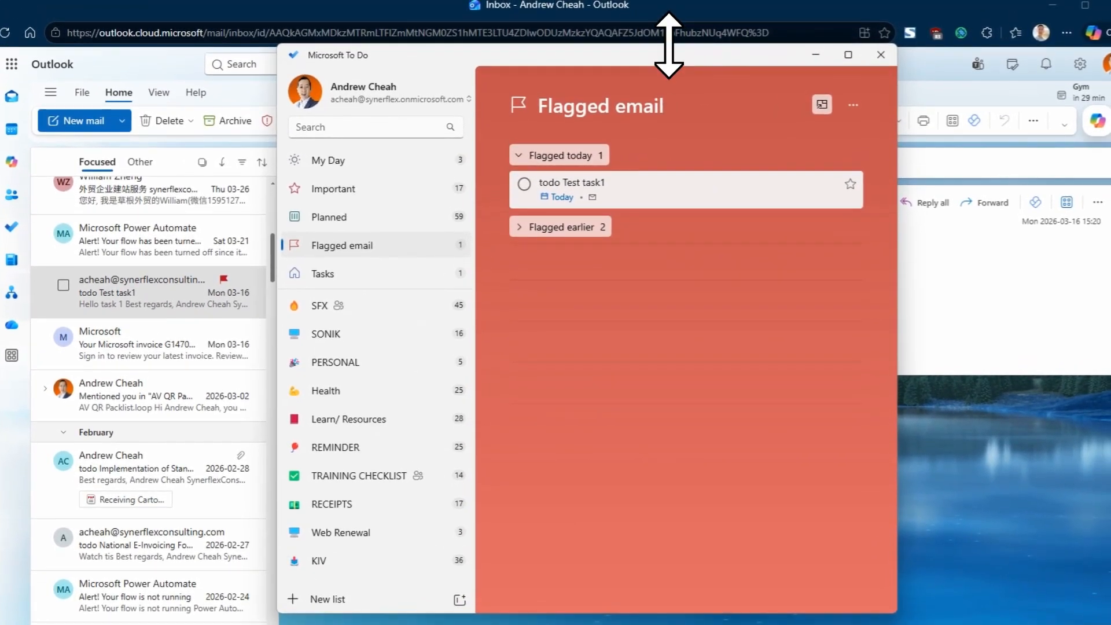
drag(665, 58, 662, 73)
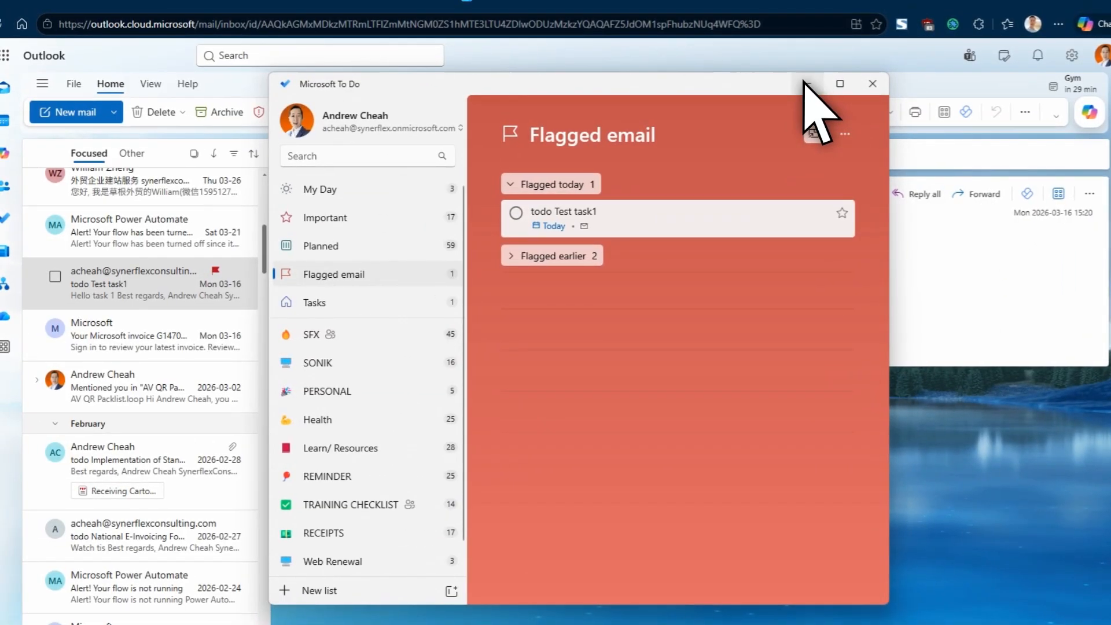
click(805, 84)
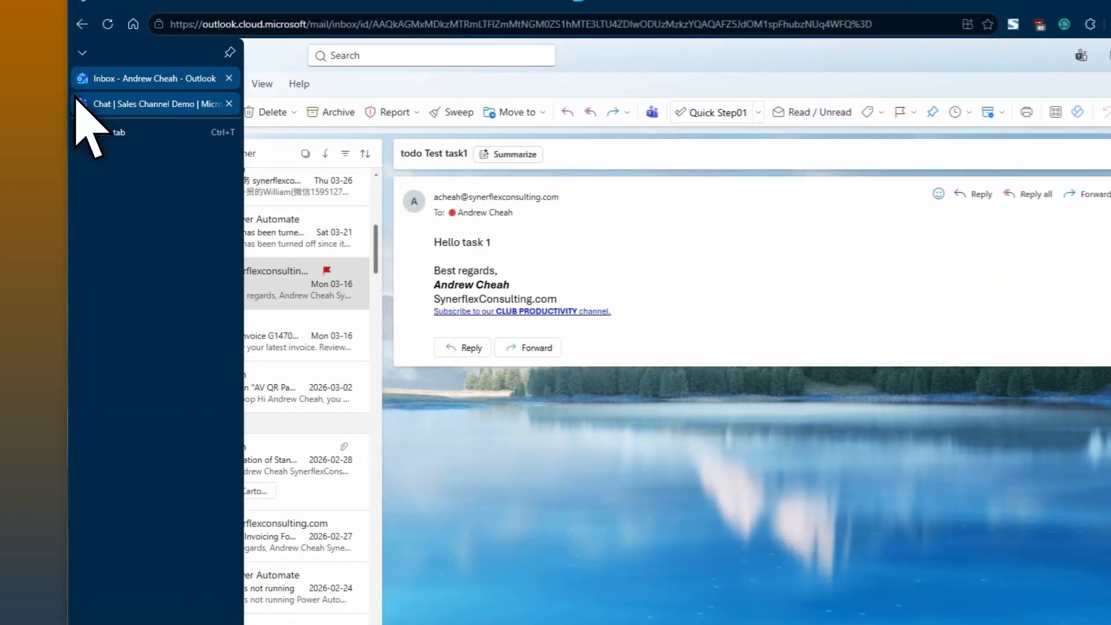
click(78, 102)
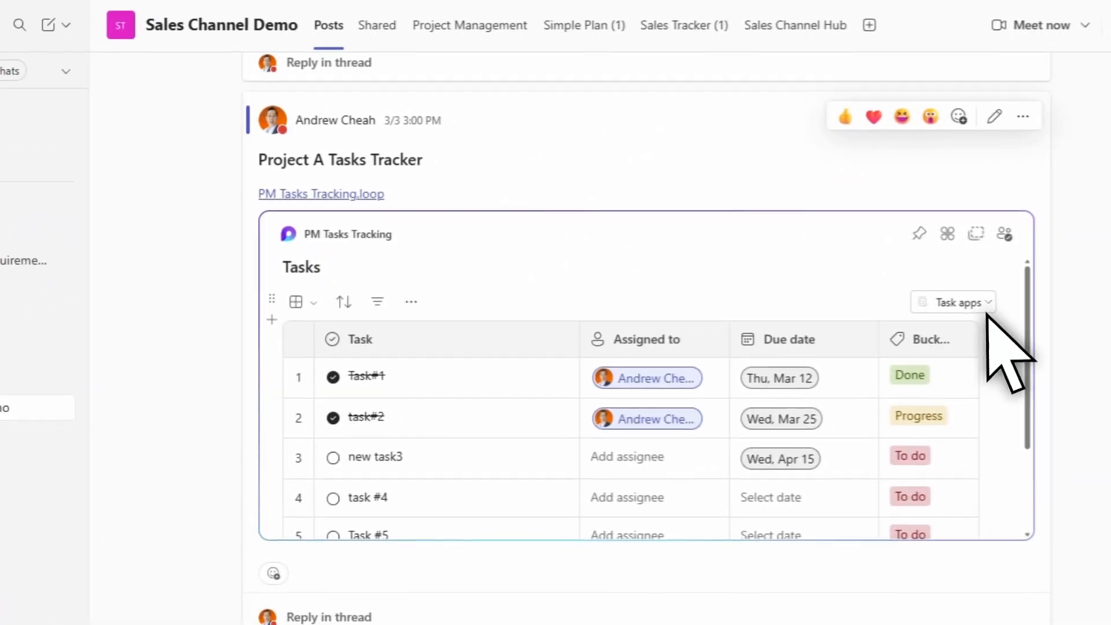
scroll(688, 332, down, 1)
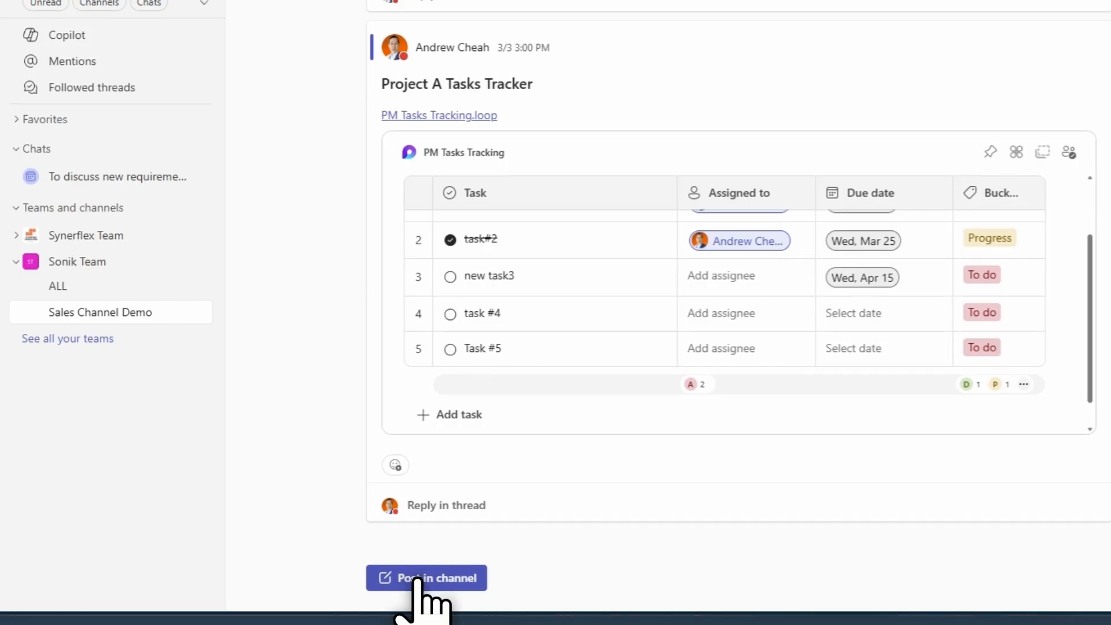
Draft a channel post containing a Loop component with a task list, and discard the draft
click(415, 579)
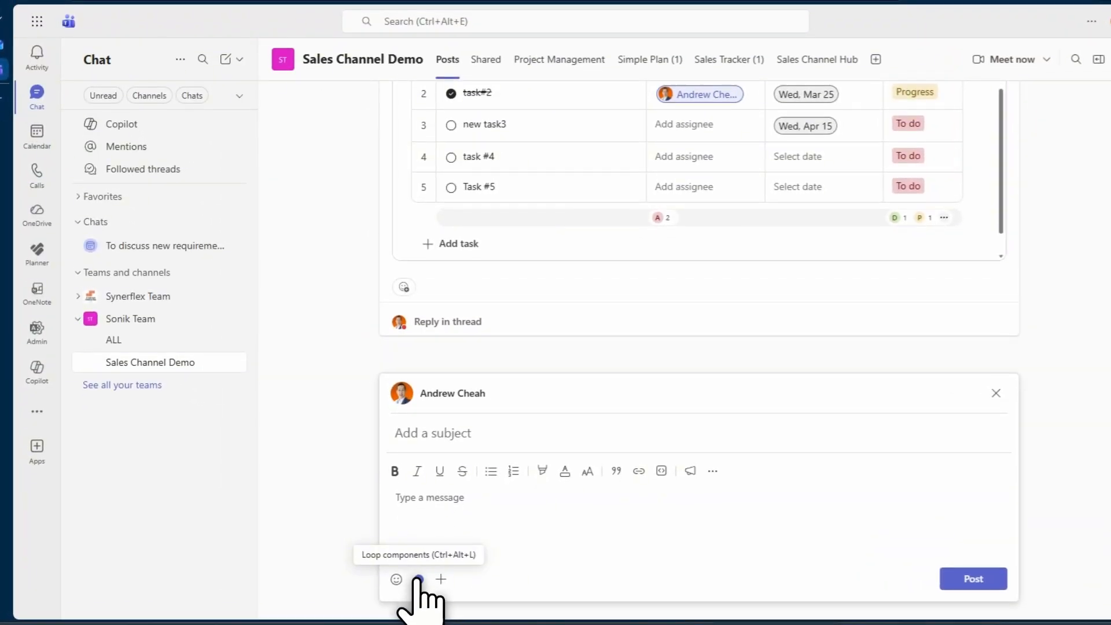
click(418, 579)
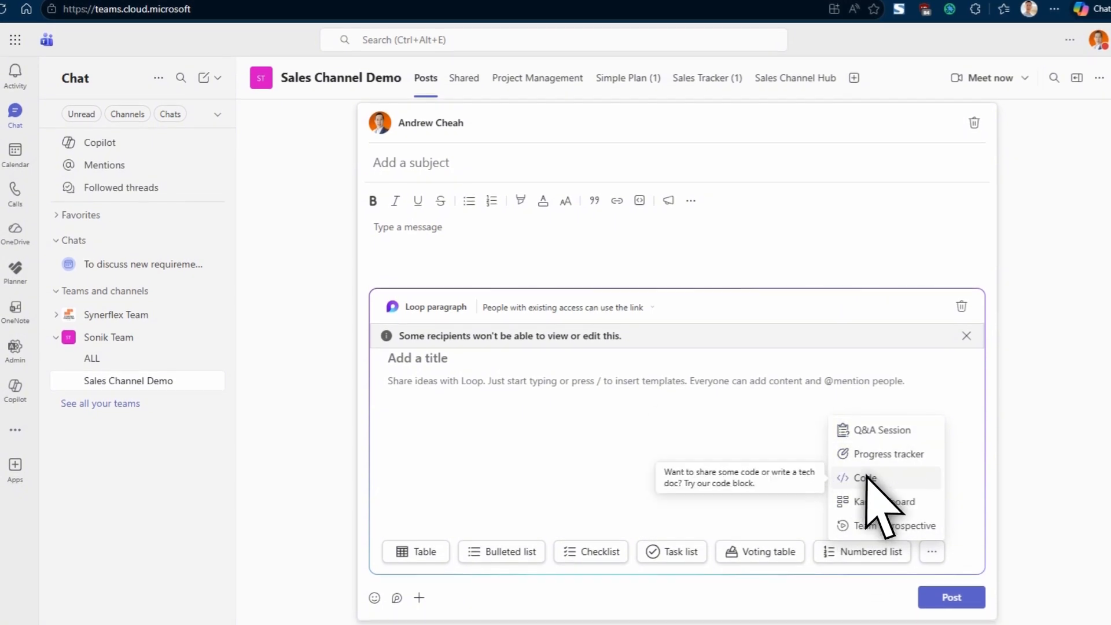
click(677, 550)
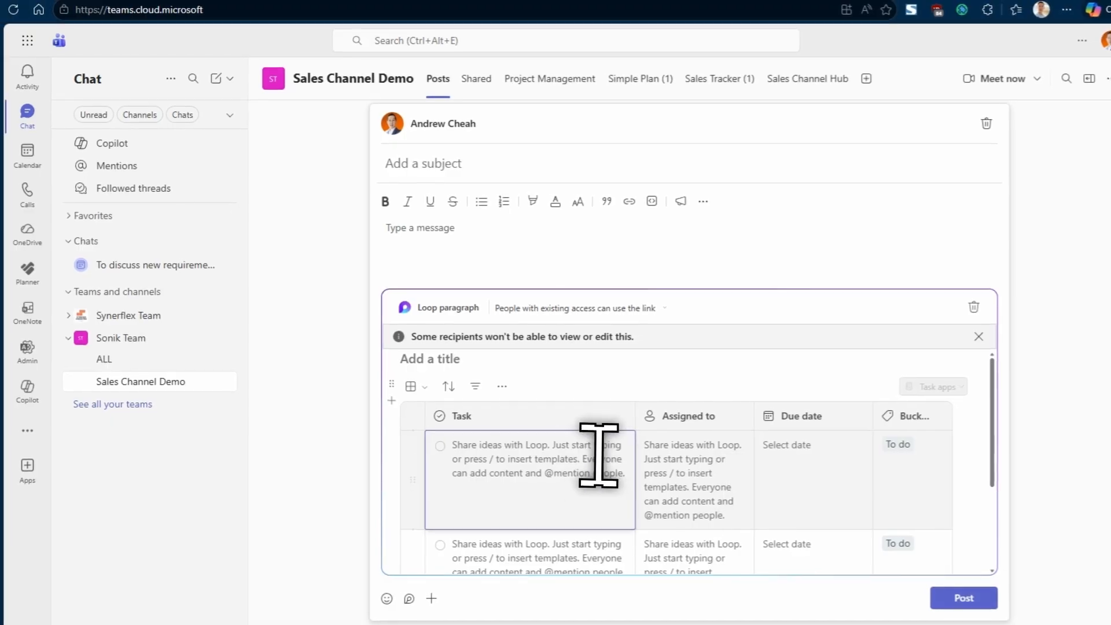
scroll(609, 451, down, 3)
scroll(611, 451, up, 3)
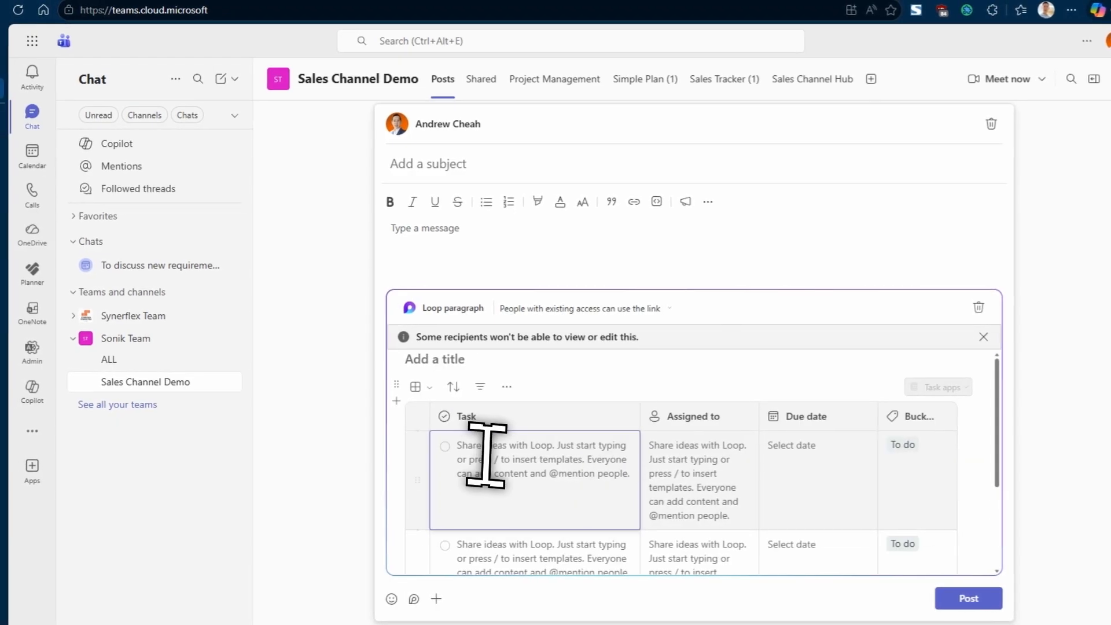
scroll(665, 370, up, 1)
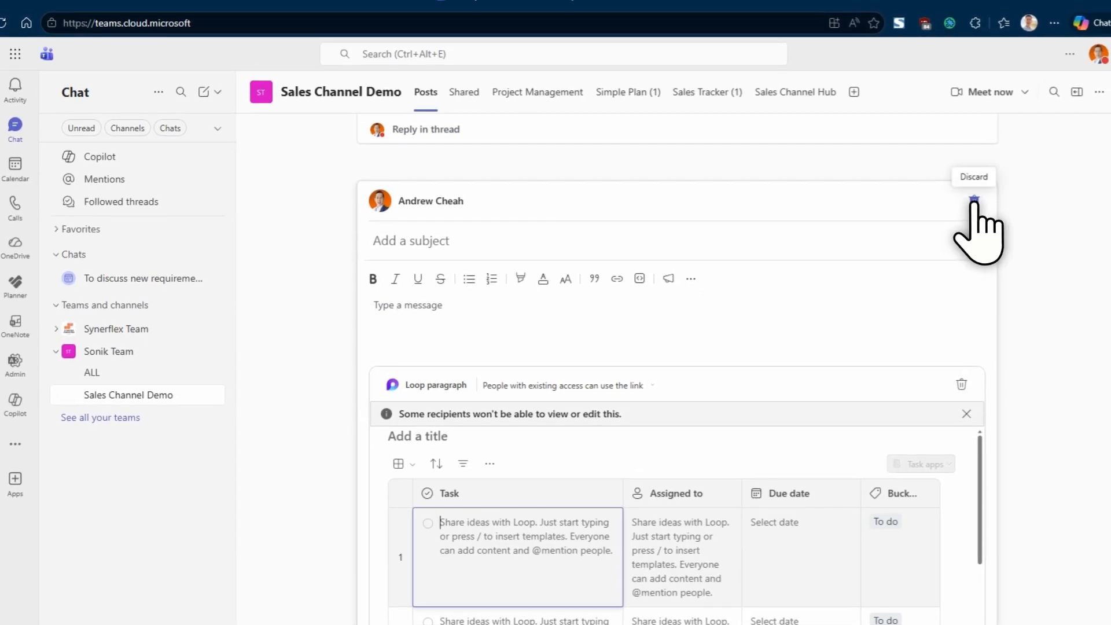
click(974, 199)
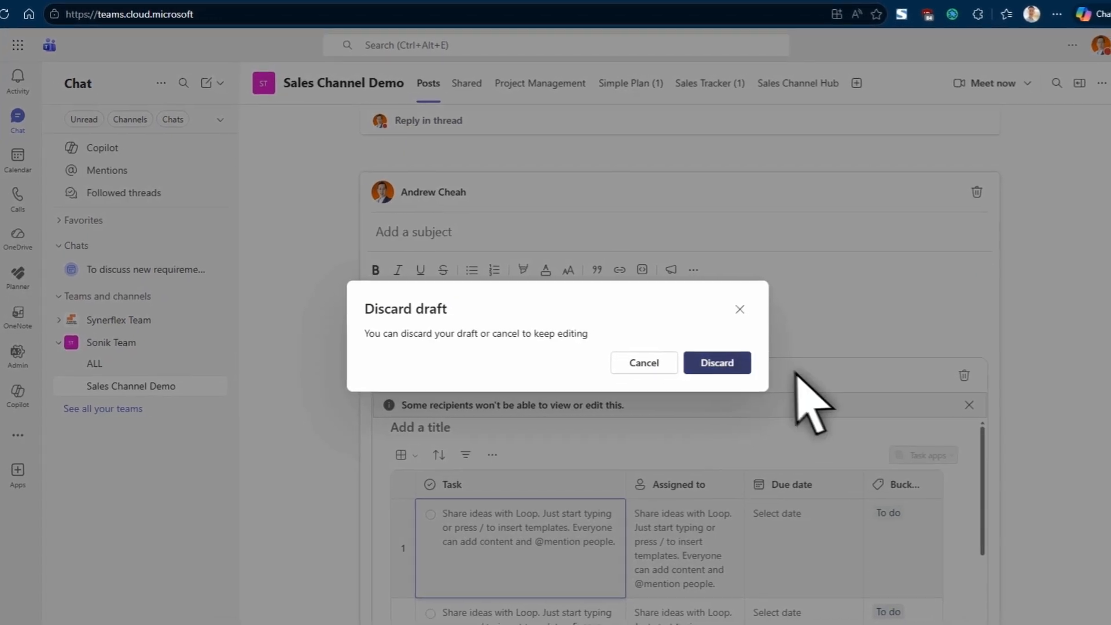
click(717, 362)
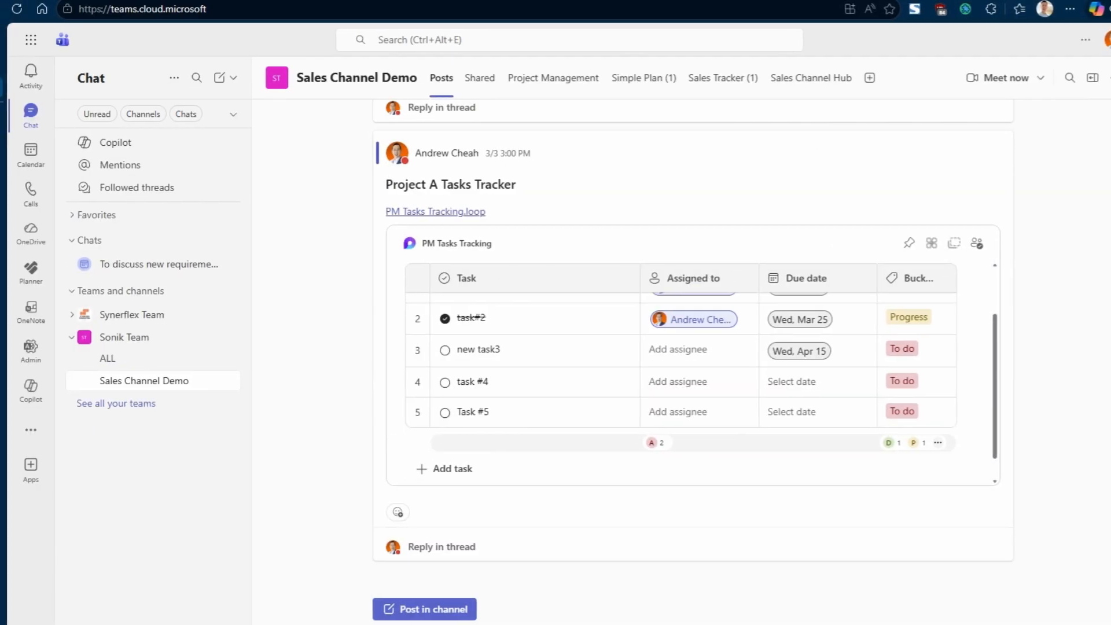
Switch to Microsoft To Do and check its lists for assigned tasks, moving the window aside
click(715, 623)
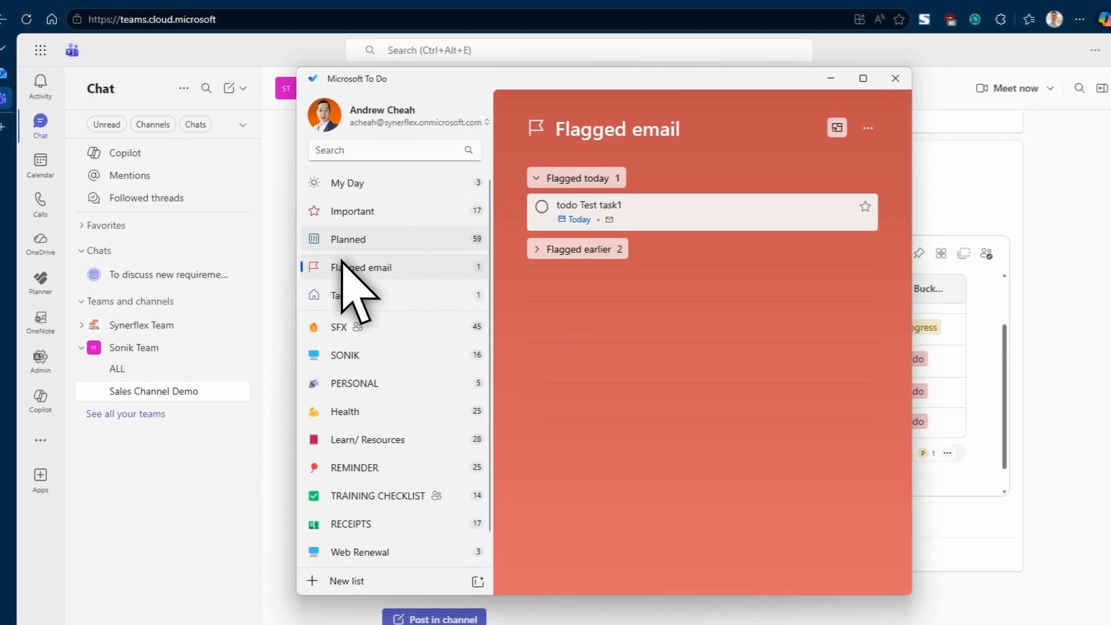
drag(617, 87, 372, 88)
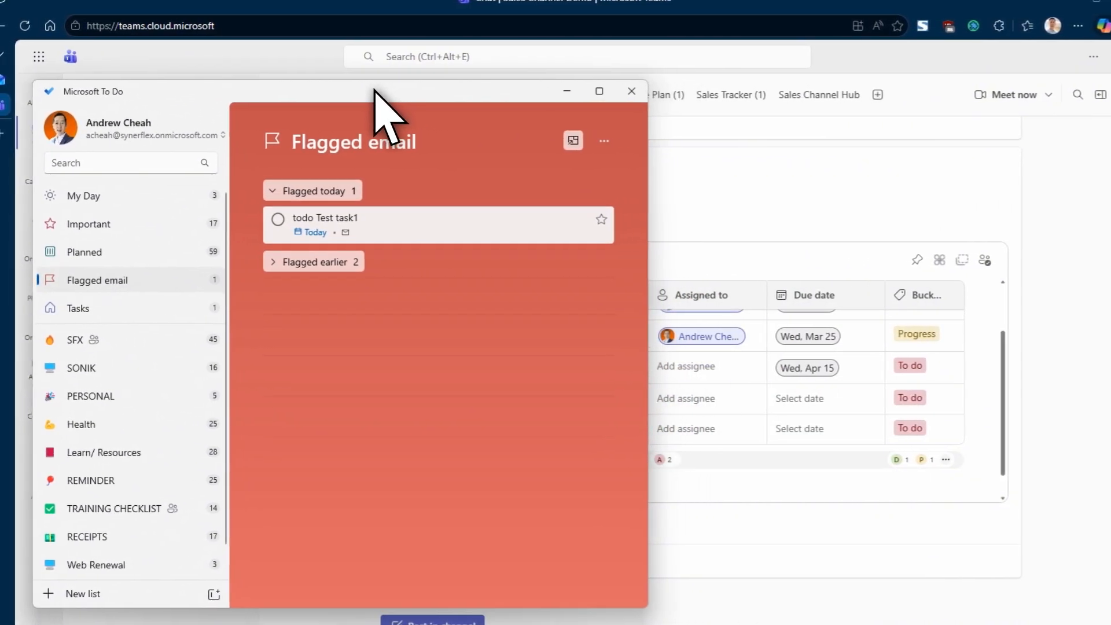
Return to Microsoft Teams and assign "new task3" in the PM Tasks Tracking table to the account owner
click(1066, 184)
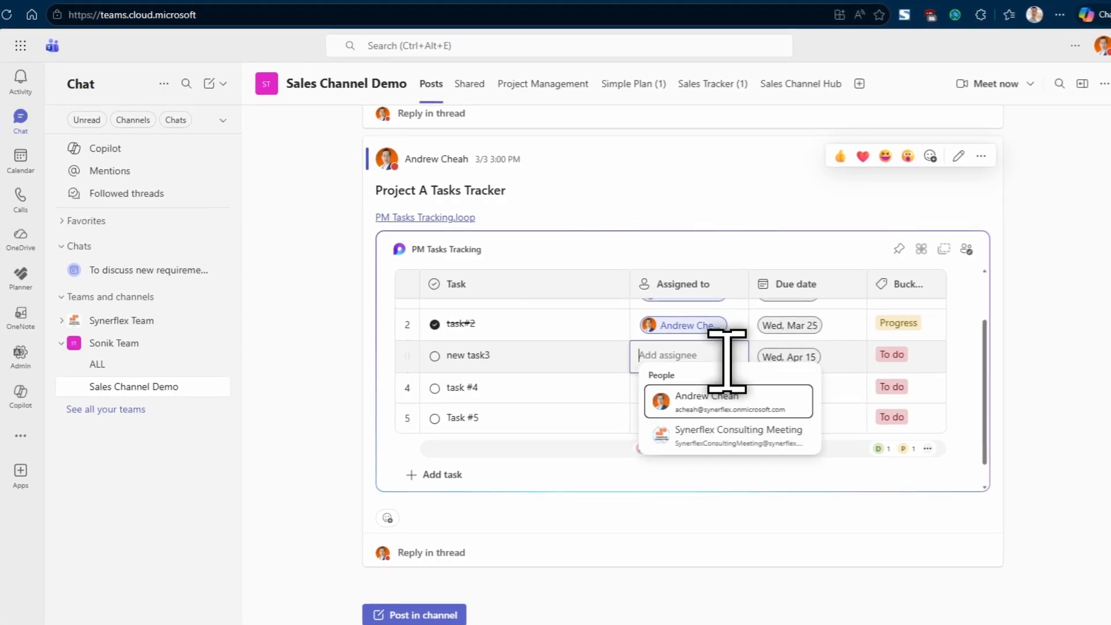
click(706, 399)
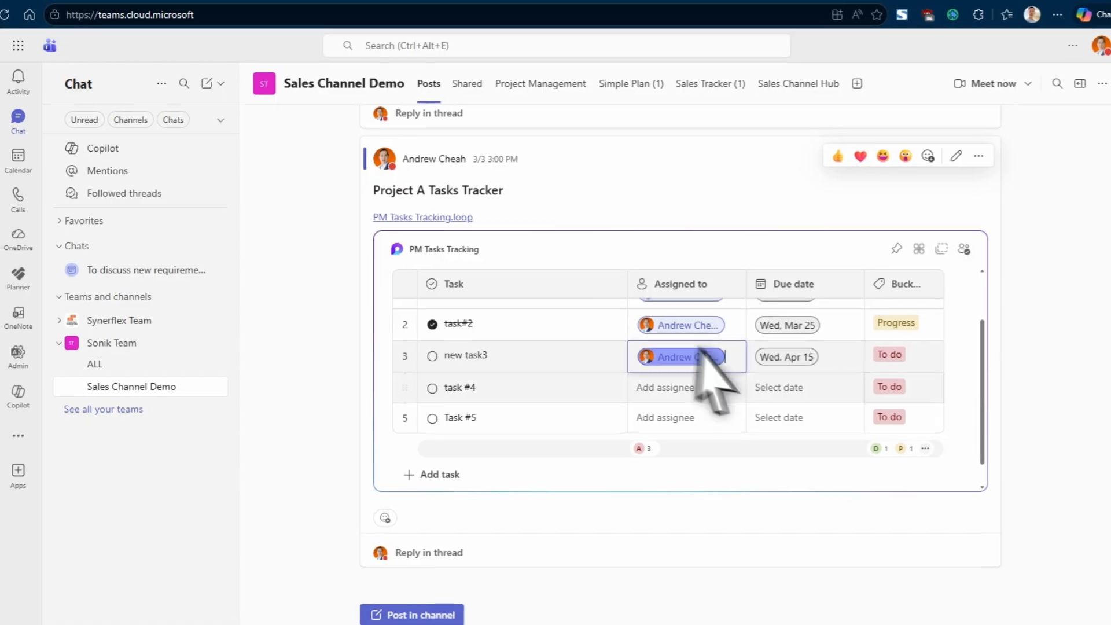
Switch to Microsoft To Do, examine the details of "new task3" under Assigned to me, and put the window away
click(641, 621)
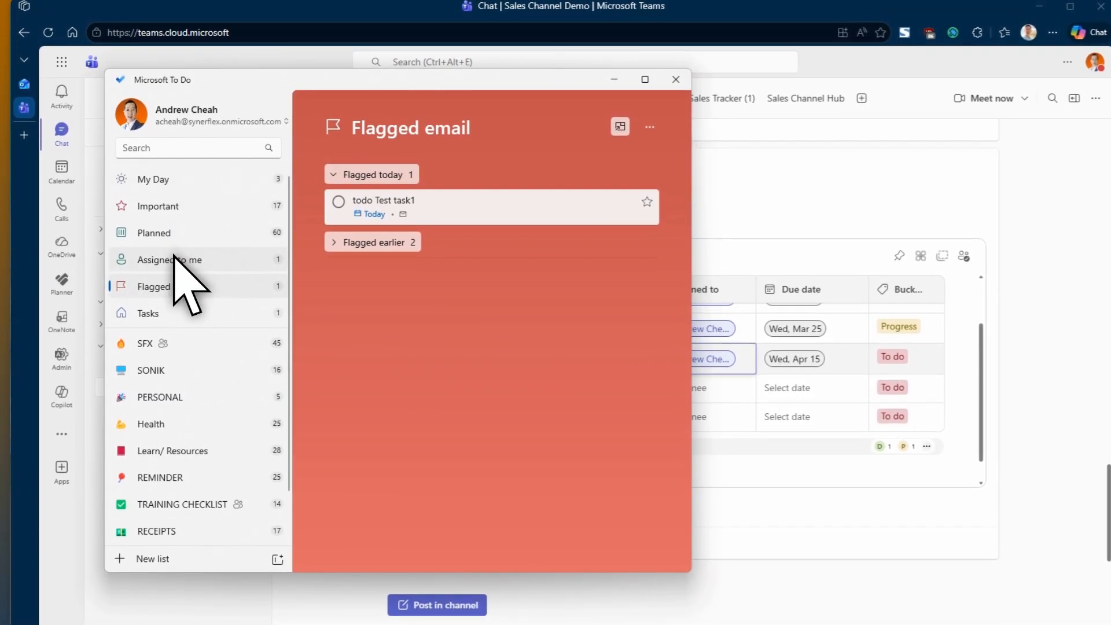
click(200, 257)
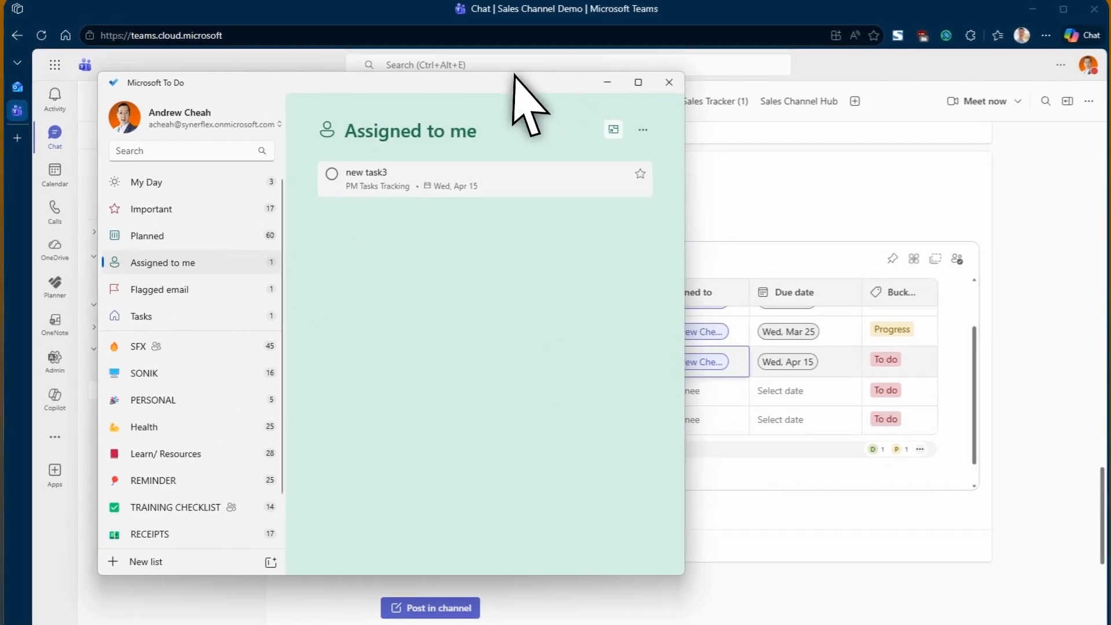
drag(506, 91, 283, 111)
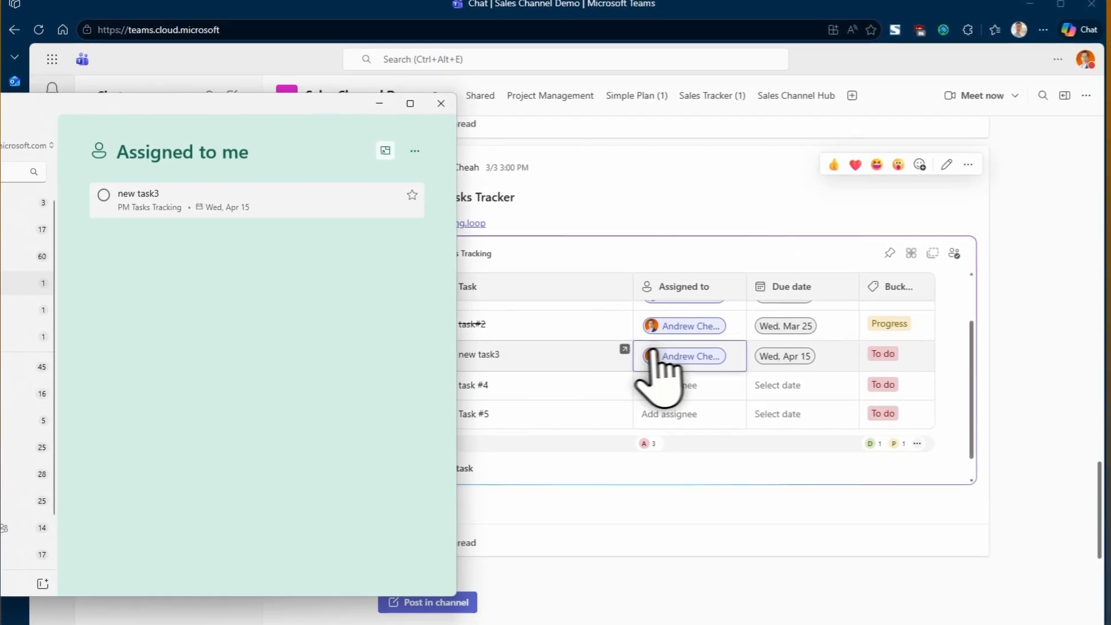
click(276, 203)
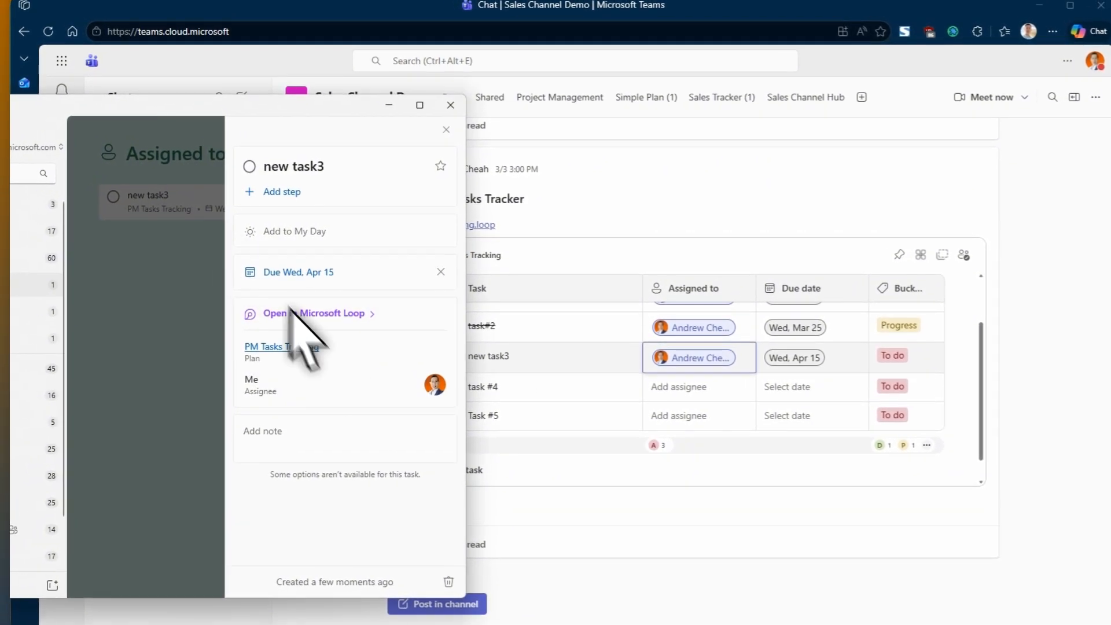
drag(145, 110, 694, 269)
drag(598, 267, 269, 101)
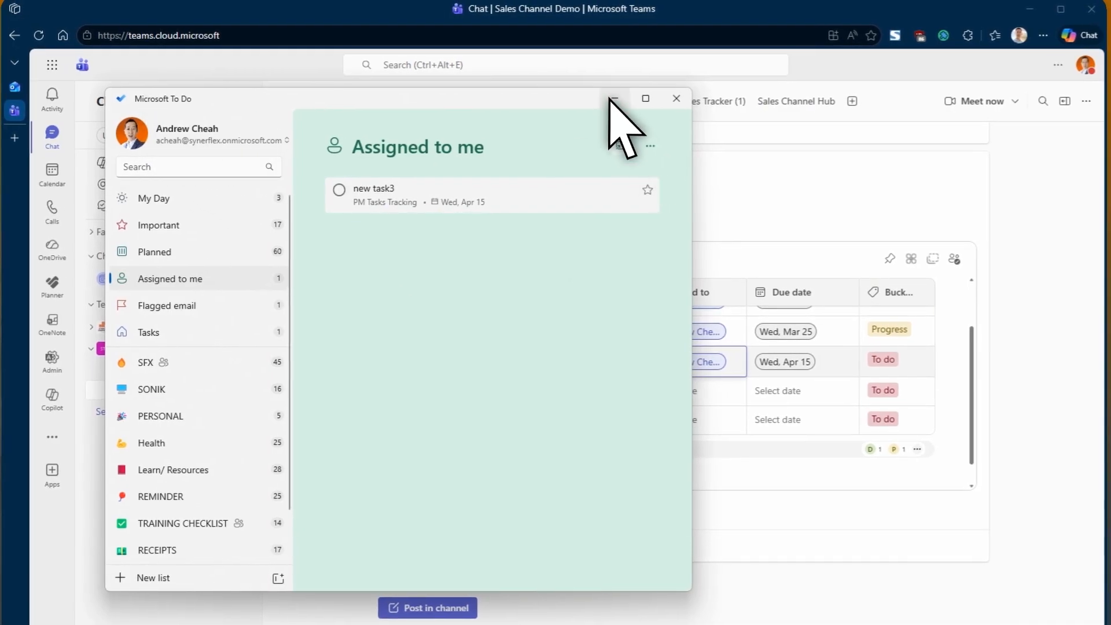
click(673, 114)
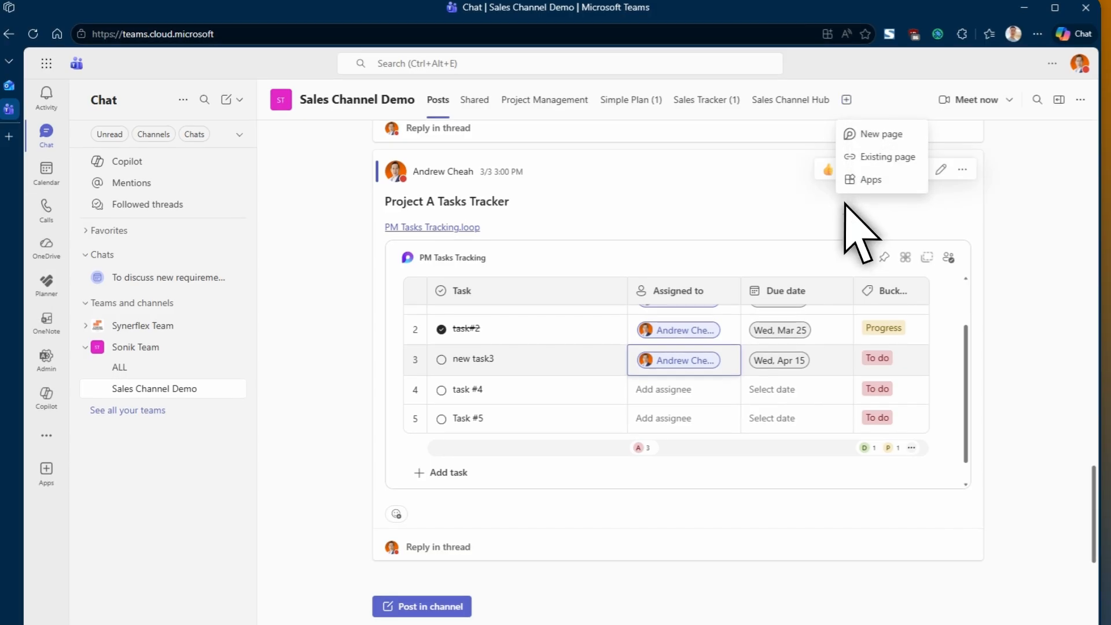
Check the apps that can be added as channel tabs, and open the Project Management plan board
click(857, 183)
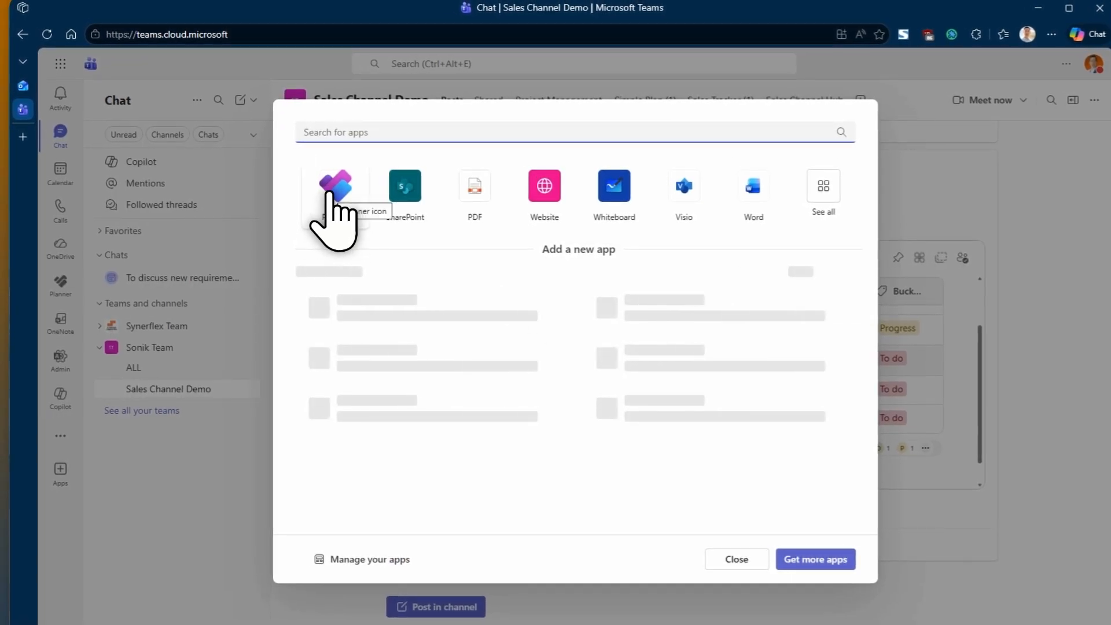
click(718, 551)
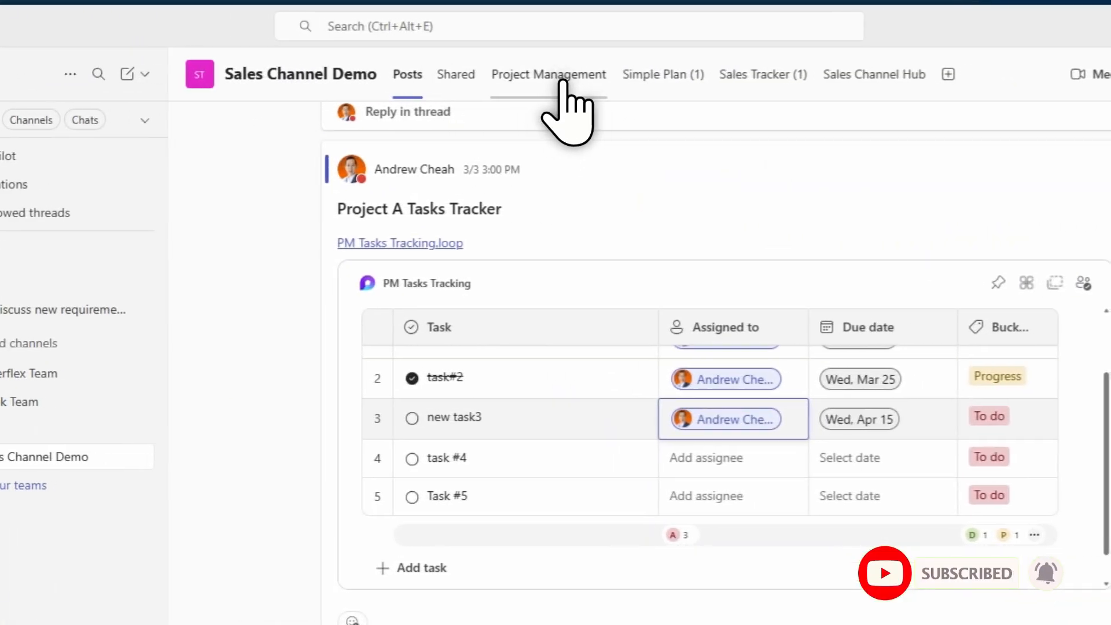
click(564, 81)
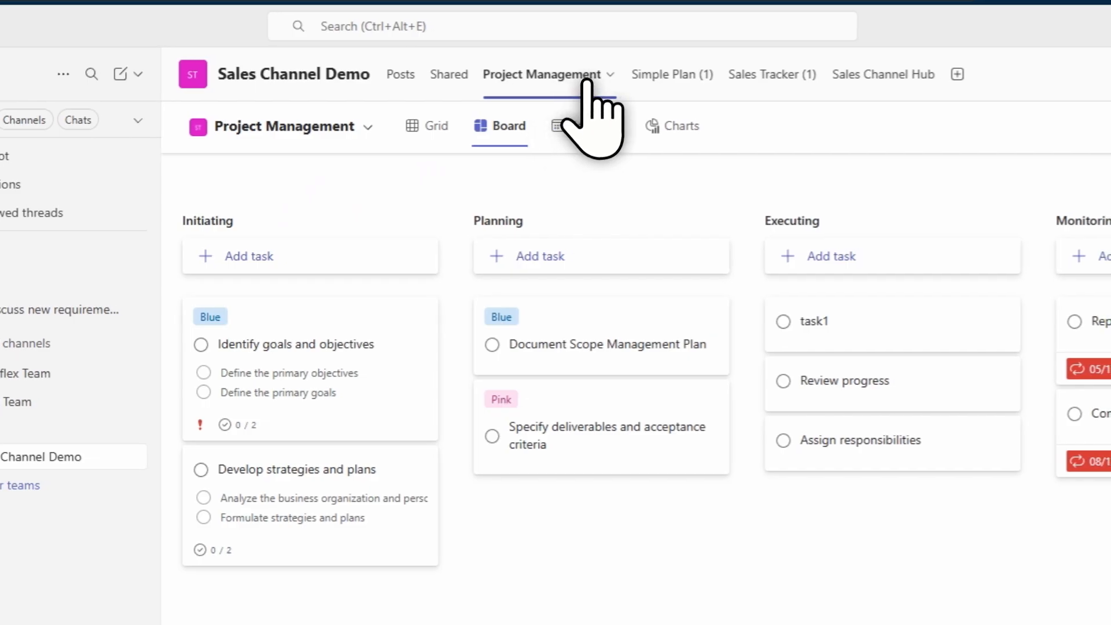
On the Simple Plan board, add a task "New demo" under To Do, due 04/16 and assigned to the account owner
click(671, 74)
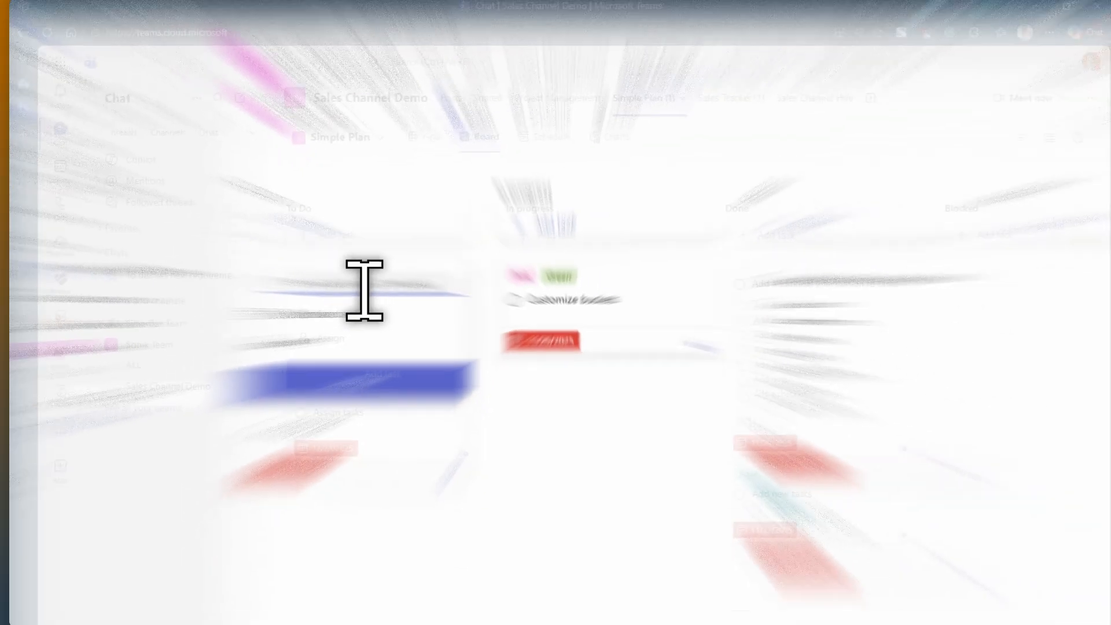
text(New)
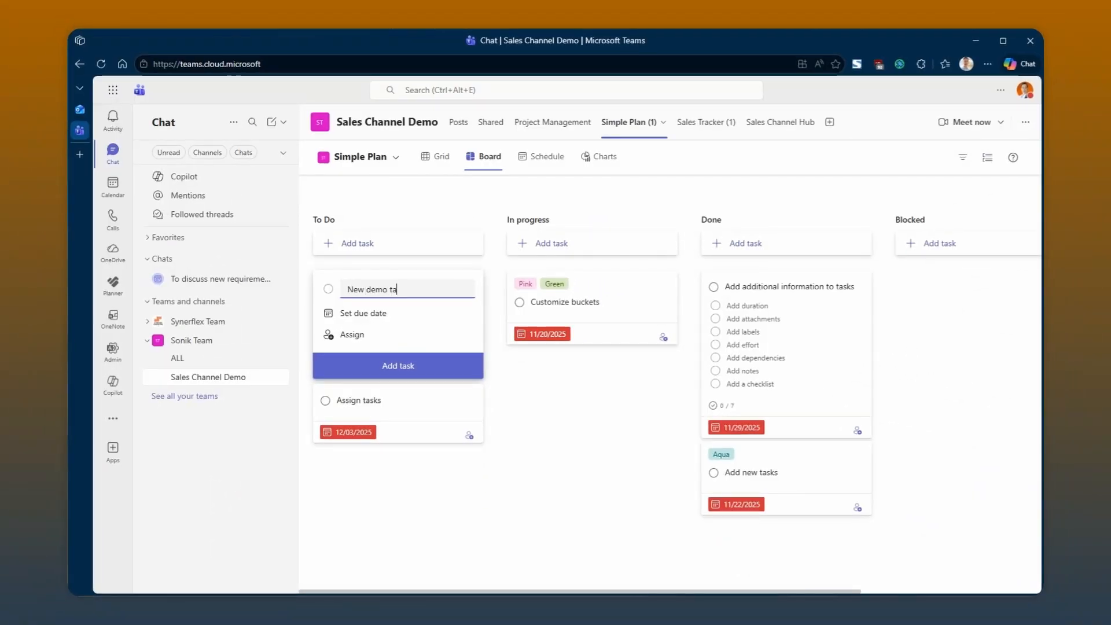
text( demo)
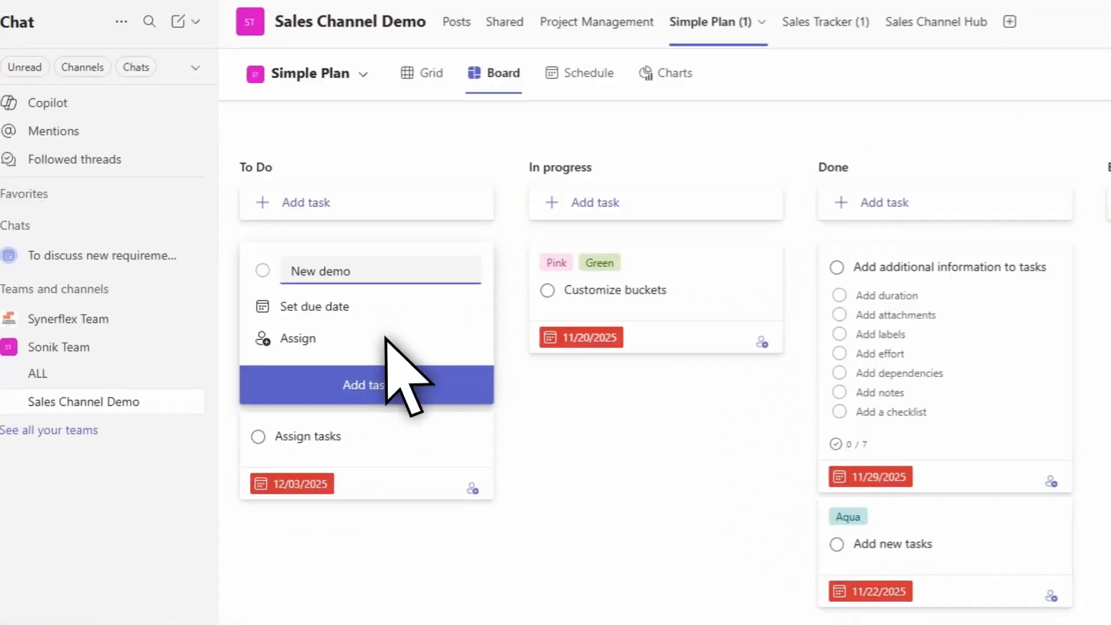
click(376, 315)
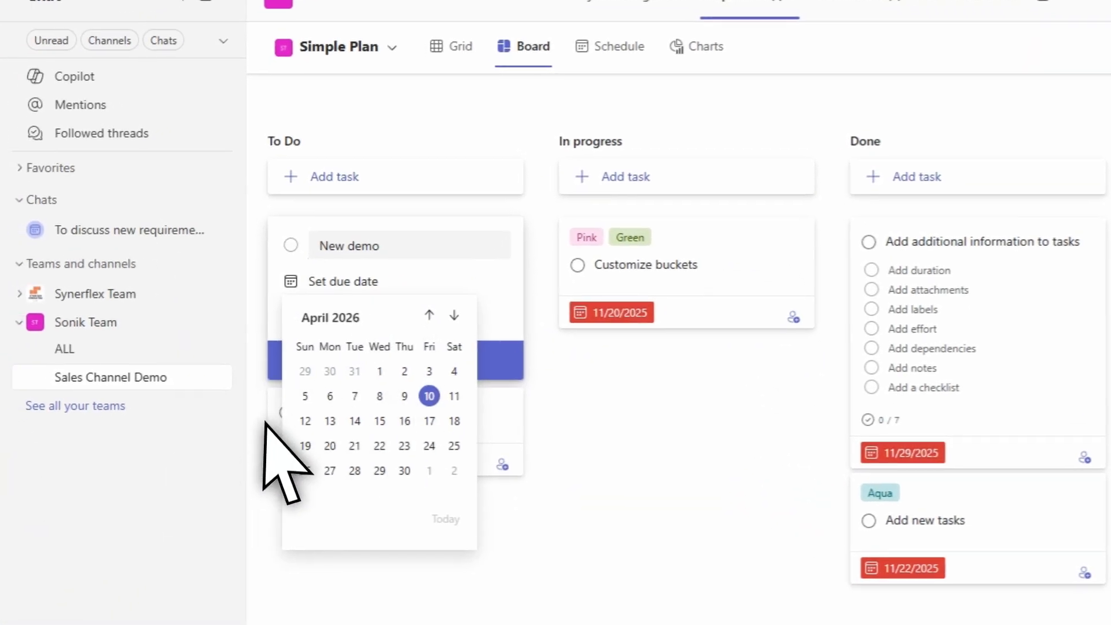
click(377, 421)
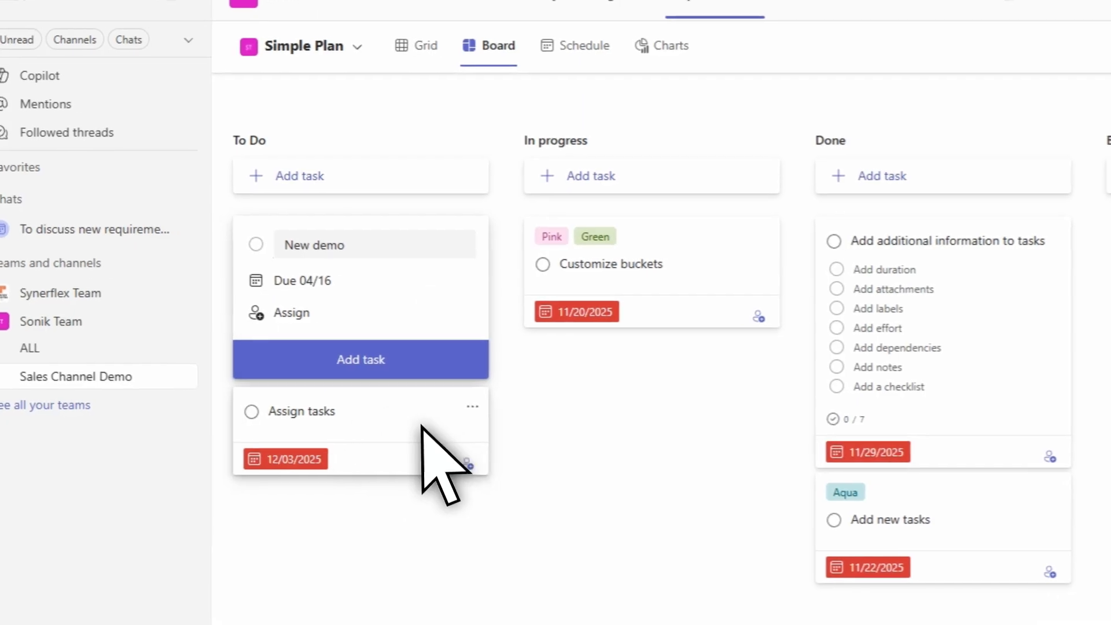
click(298, 312)
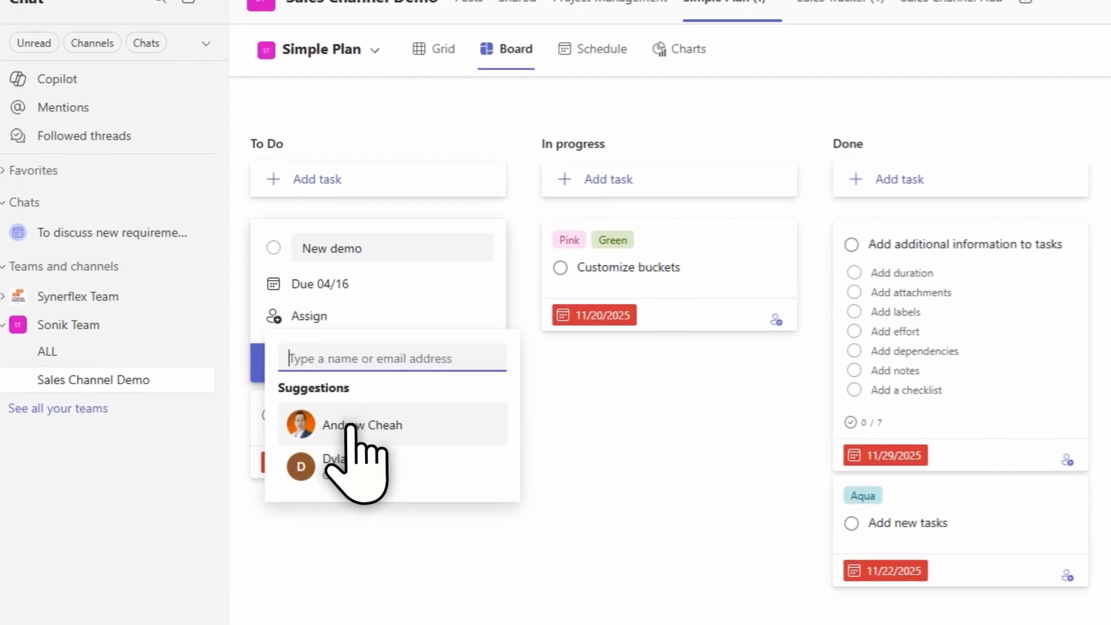
click(354, 427)
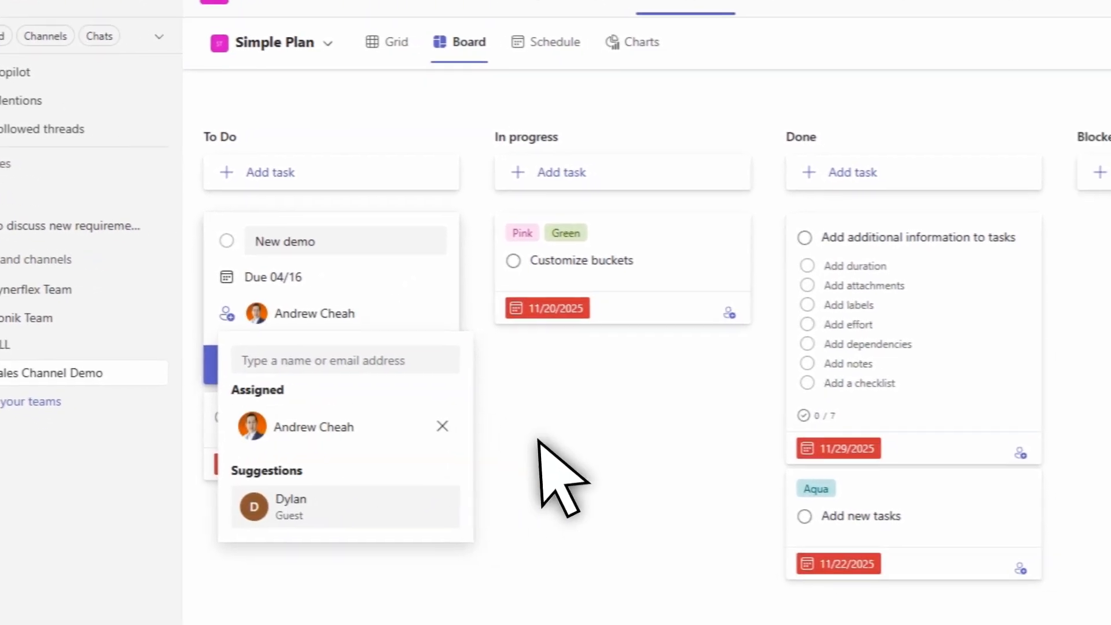
click(548, 466)
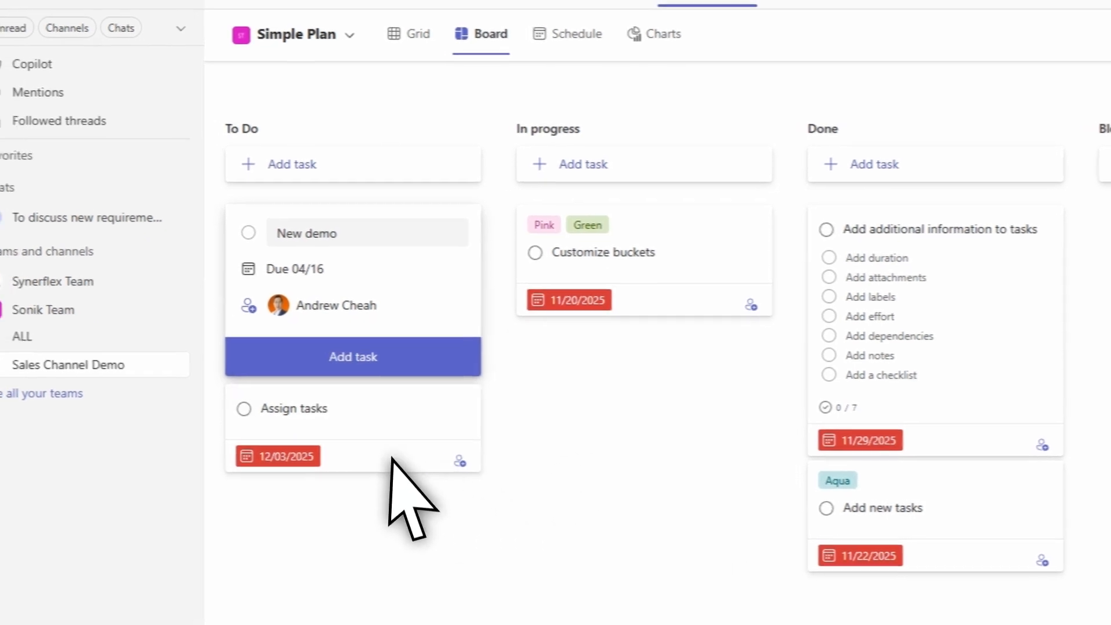
click(325, 348)
click(637, 524)
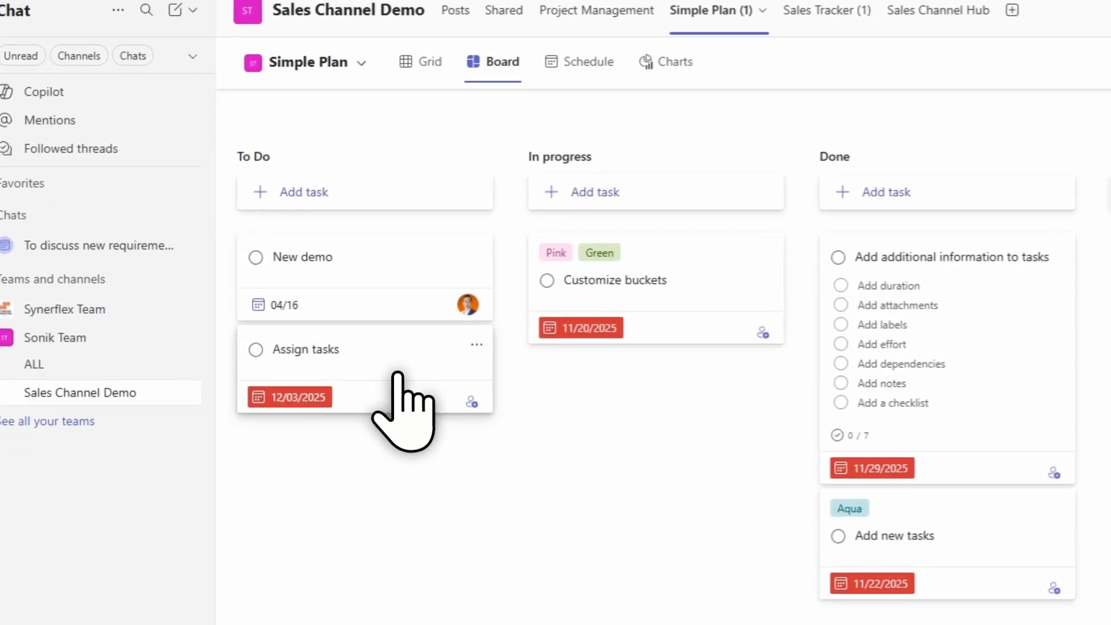
Delete the "Assign tasks" card from the To Do bucket of Simple Plan
click(458, 351)
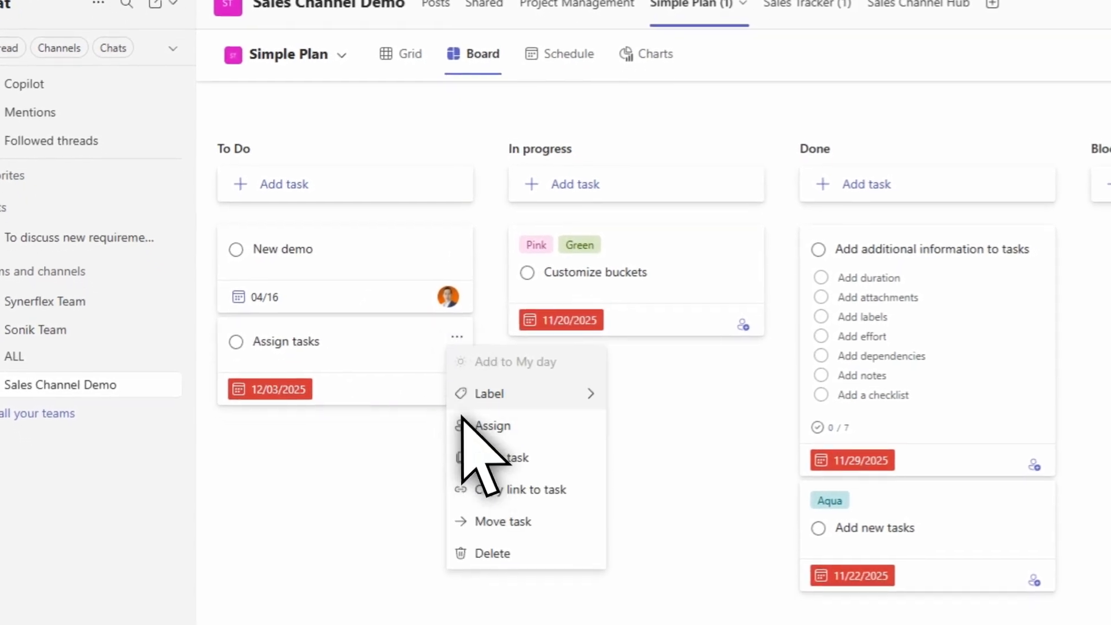
click(489, 528)
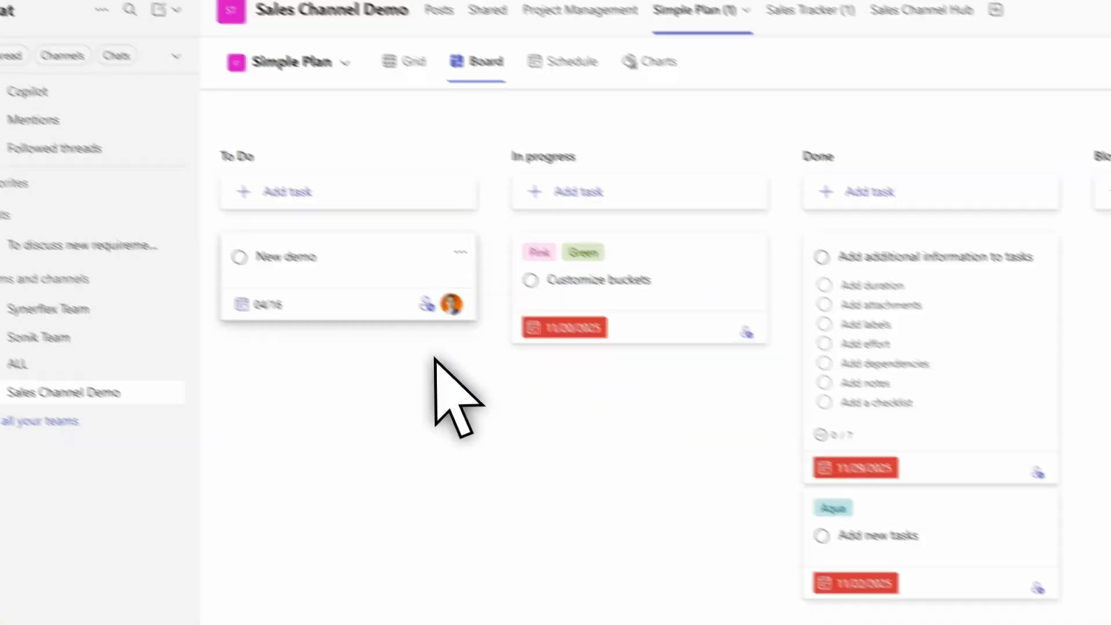
Switch to Microsoft To Do, examine the details of "New demo" under Assigned to me, and close them
click(634, 622)
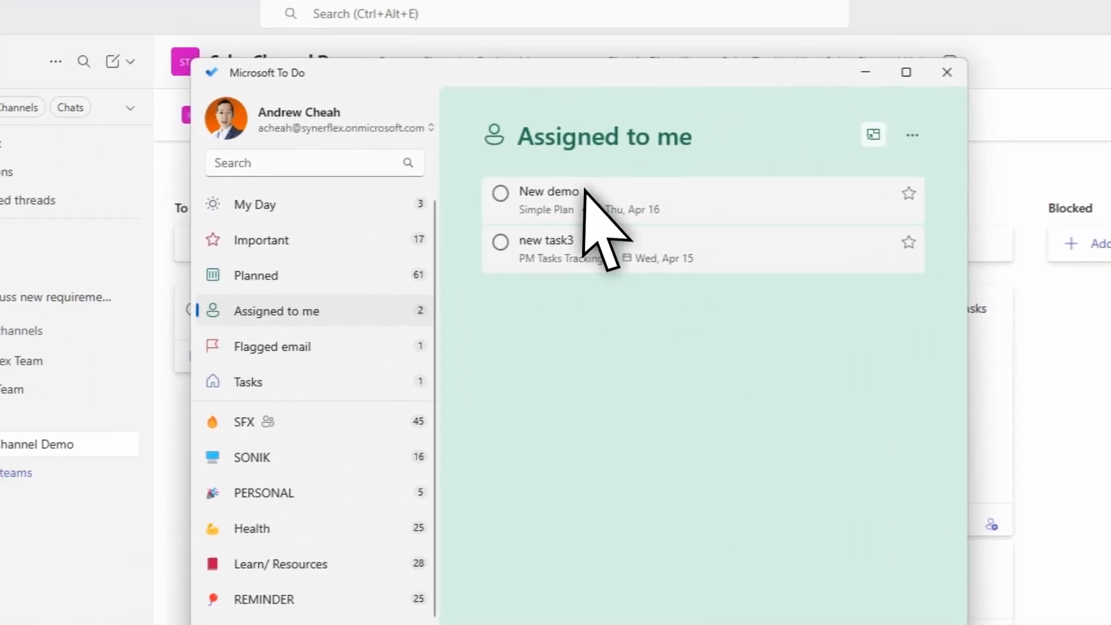
click(714, 197)
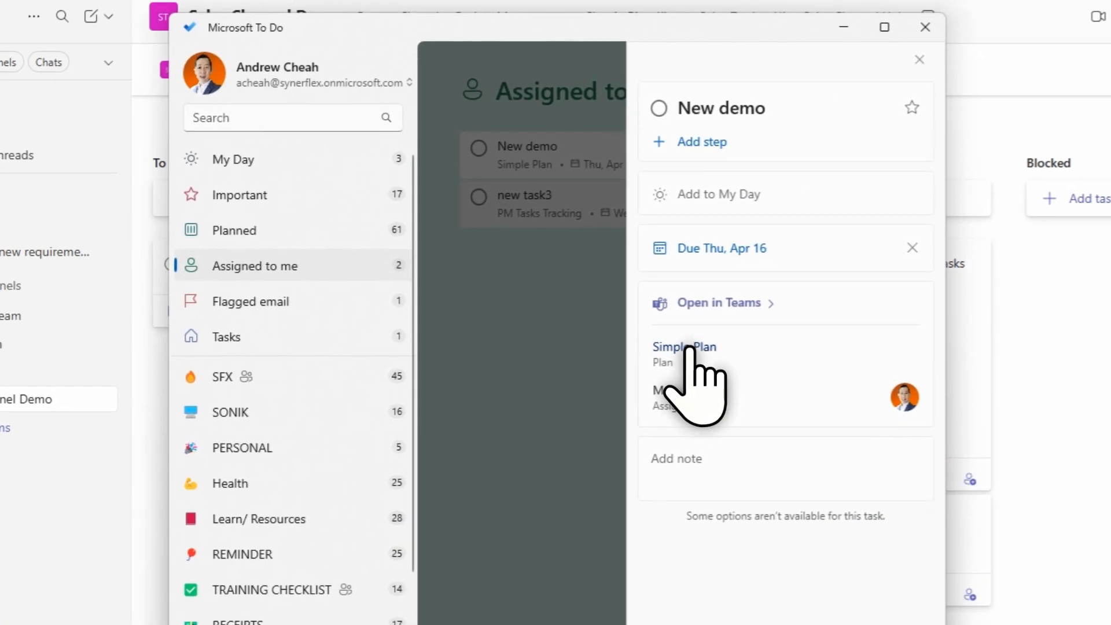
click(541, 356)
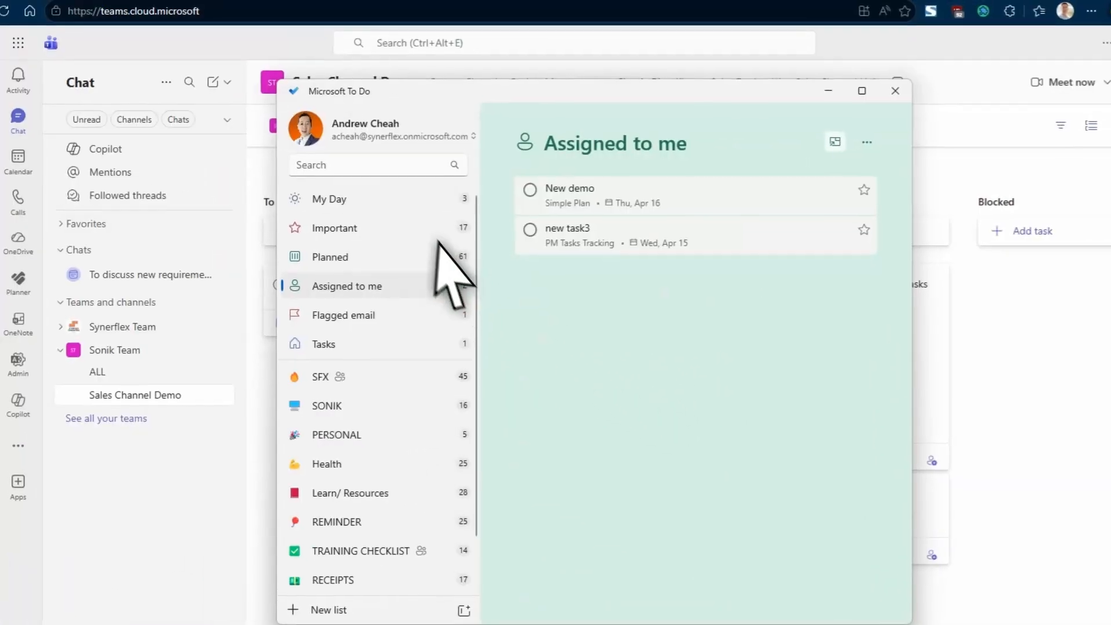
In My Day, add the suggested flagged email "todo Test task1" and move "P2 L3 survey" below "Lunababy web due date"
click(382, 202)
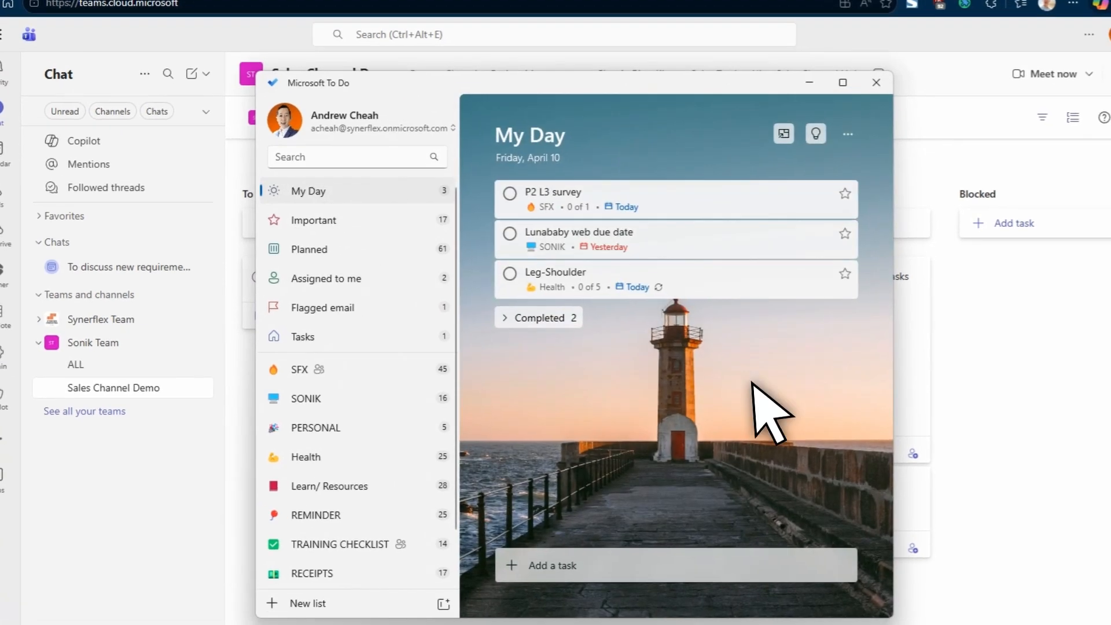
click(810, 151)
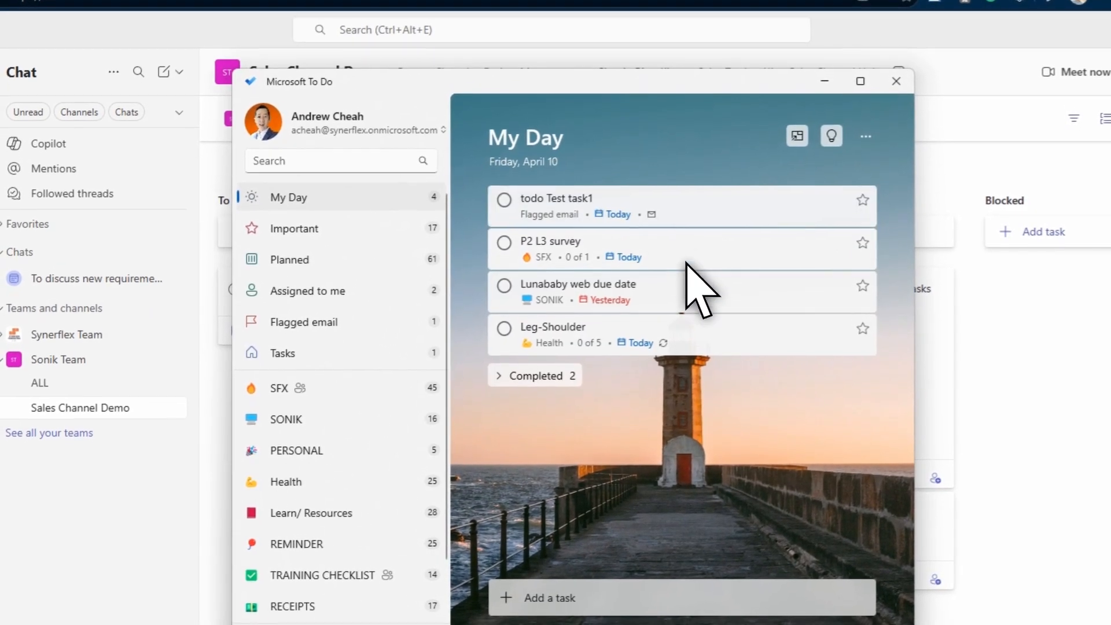
mouse_move(686, 263)
mouse_down()
mouse_move(688, 280)
mouse_move(690, 248)
mouse_move(692, 299)
mouse_move(701, 267)
mouse_up()
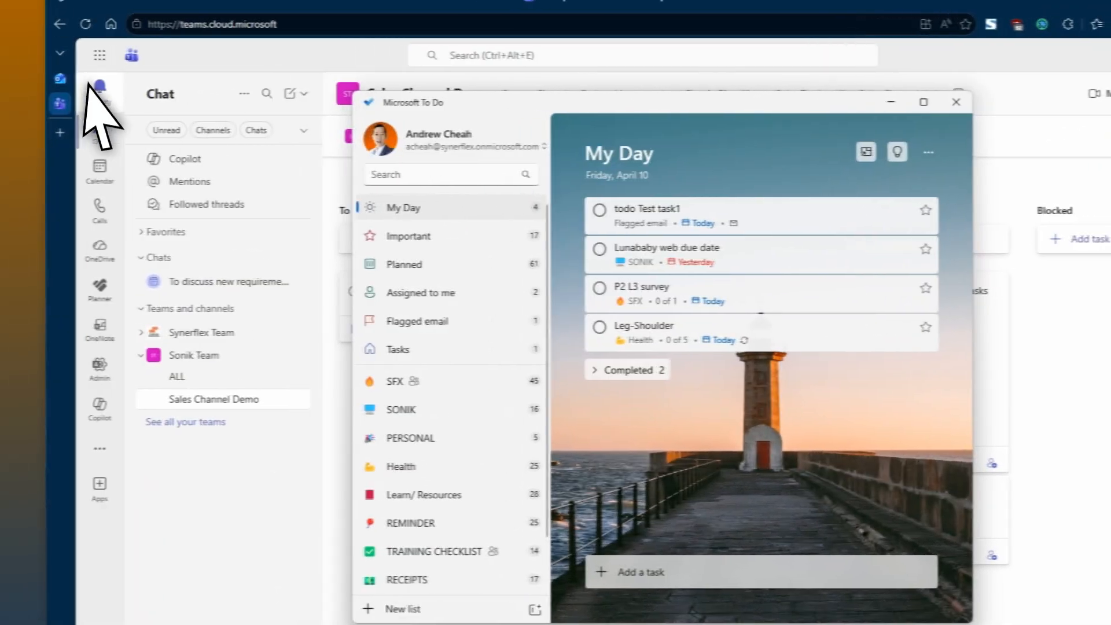
Place a narrowed Microsoft To Do window beside the flagged email in Outlook, and complete "todo Test task1" in My Day
click(79, 73)
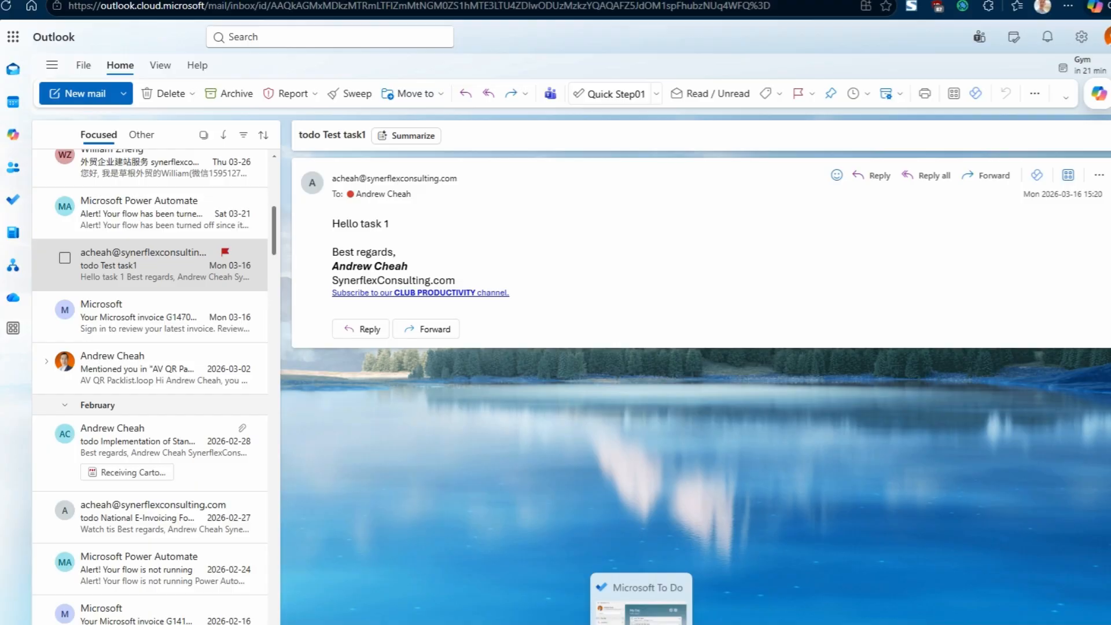
click(641, 619)
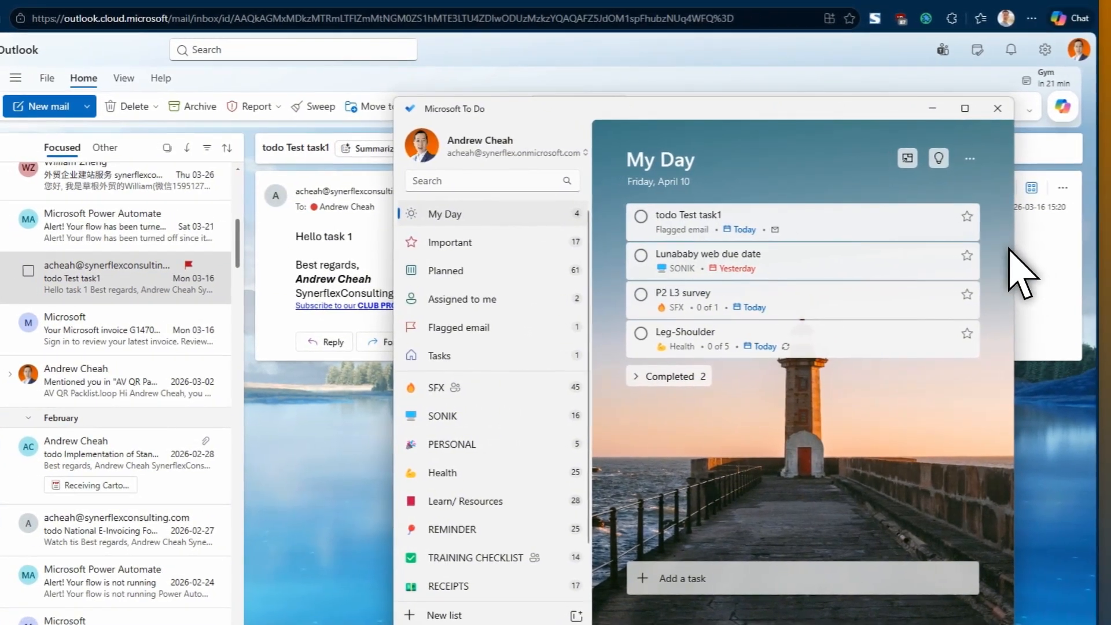
drag(1013, 249, 941, 248)
drag(443, 246, 732, 258)
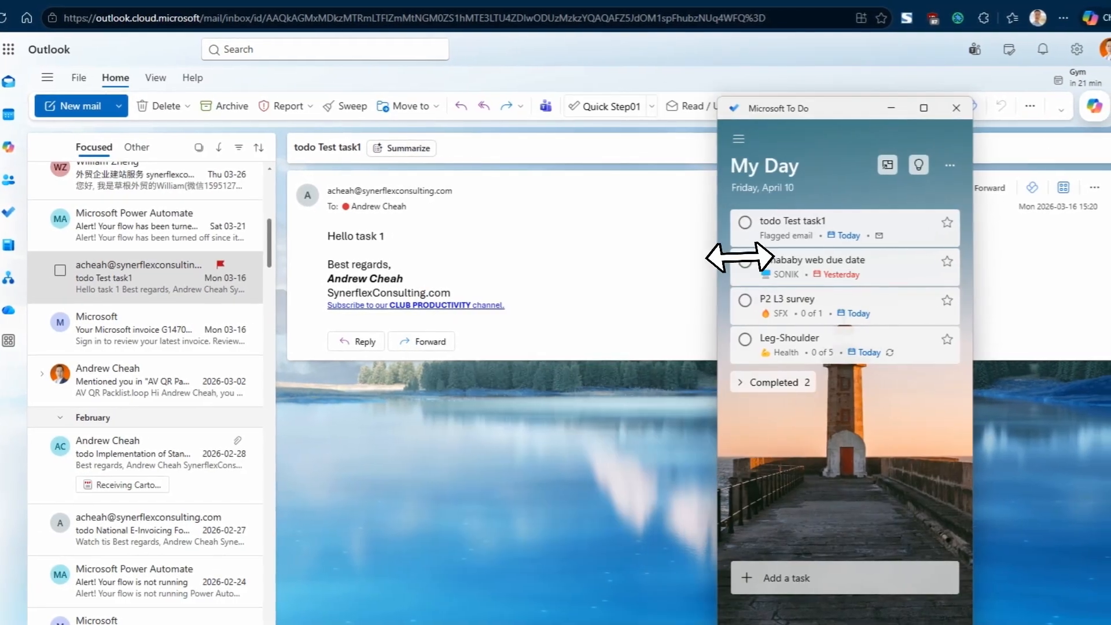
click(740, 224)
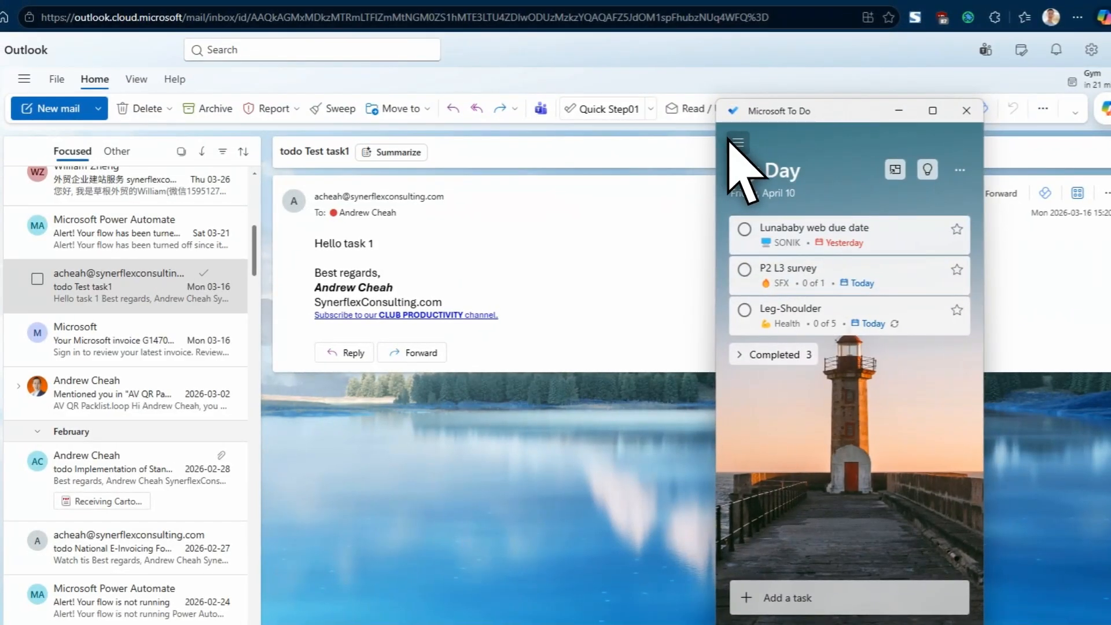
Place the widened Microsoft To Do window beside the Simple Plan board in Teams, and complete "New demo" under Assigned to me
drag(716, 193, 370, 202)
click(460, 298)
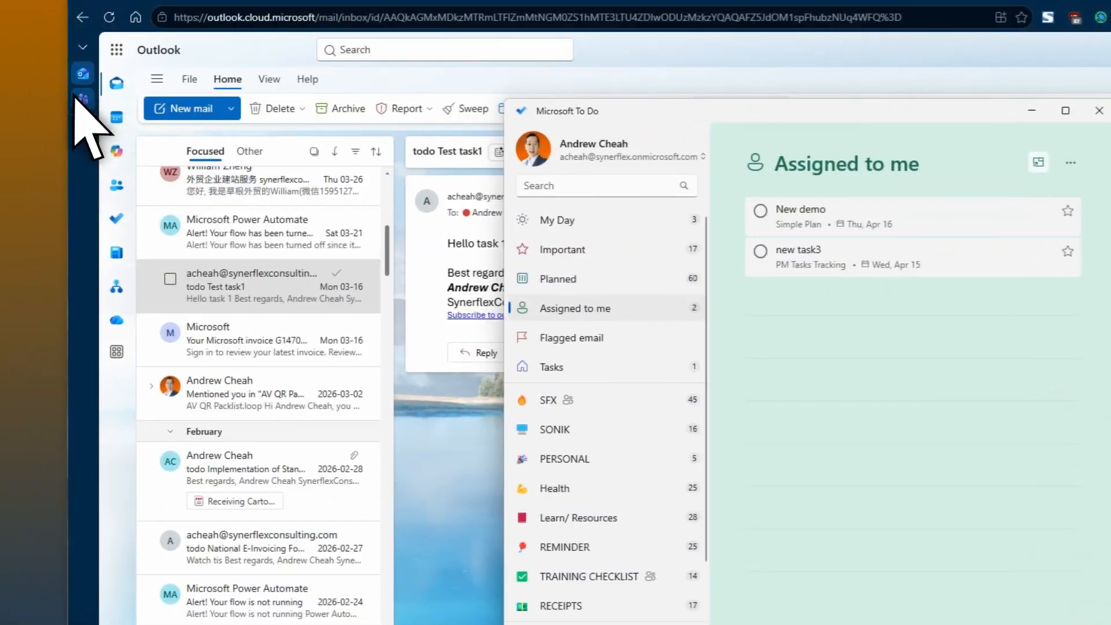
mouse_move(87, 119)
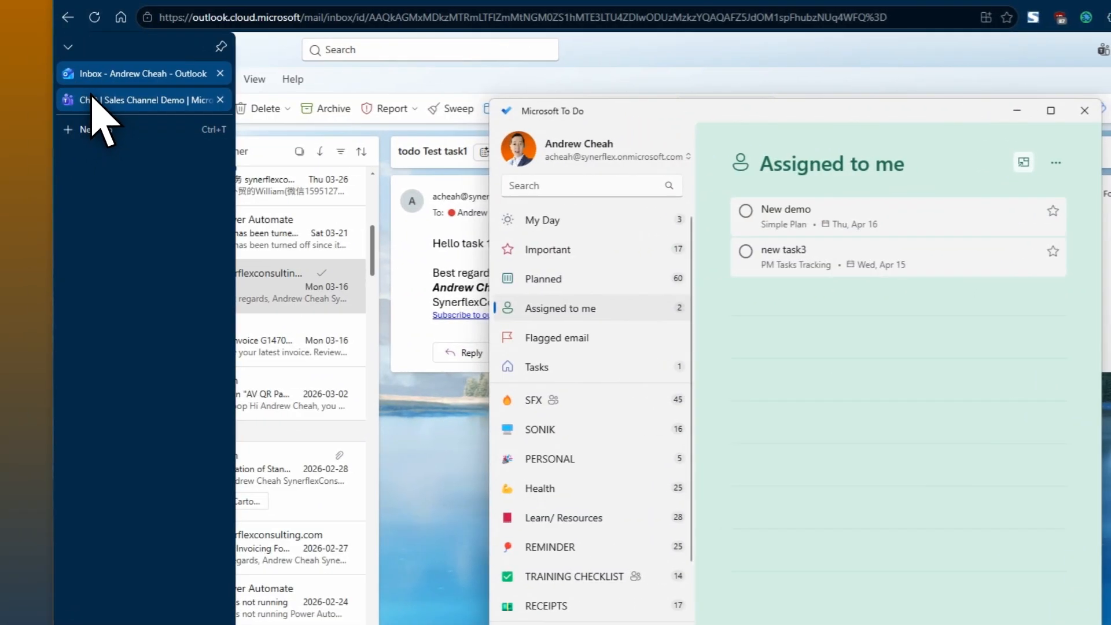
click(92, 100)
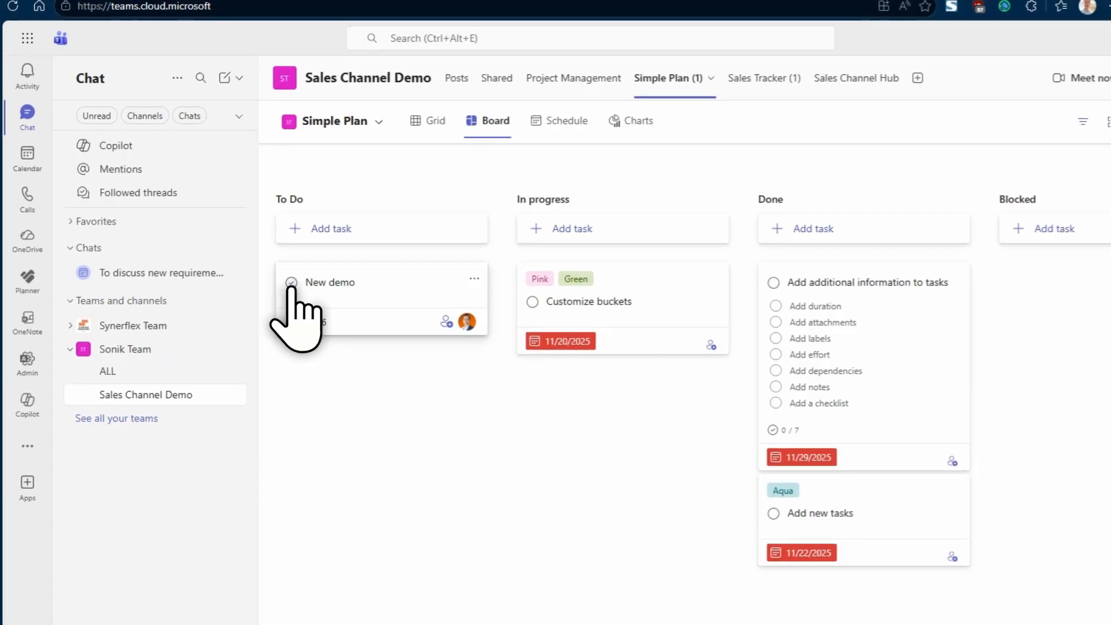
click(642, 624)
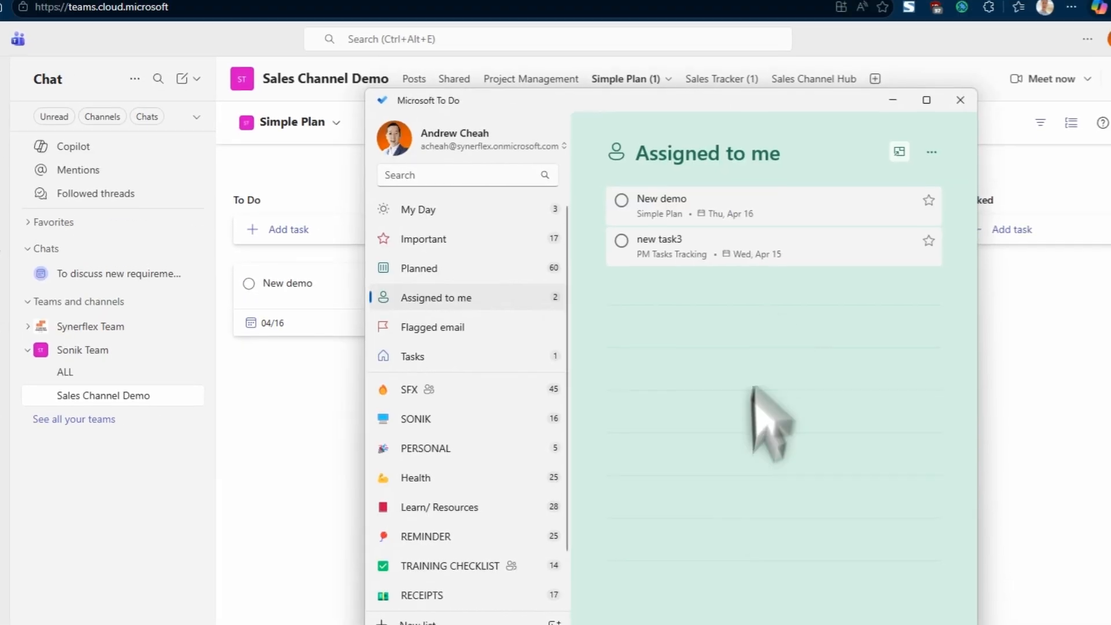
drag(729, 116, 843, 110)
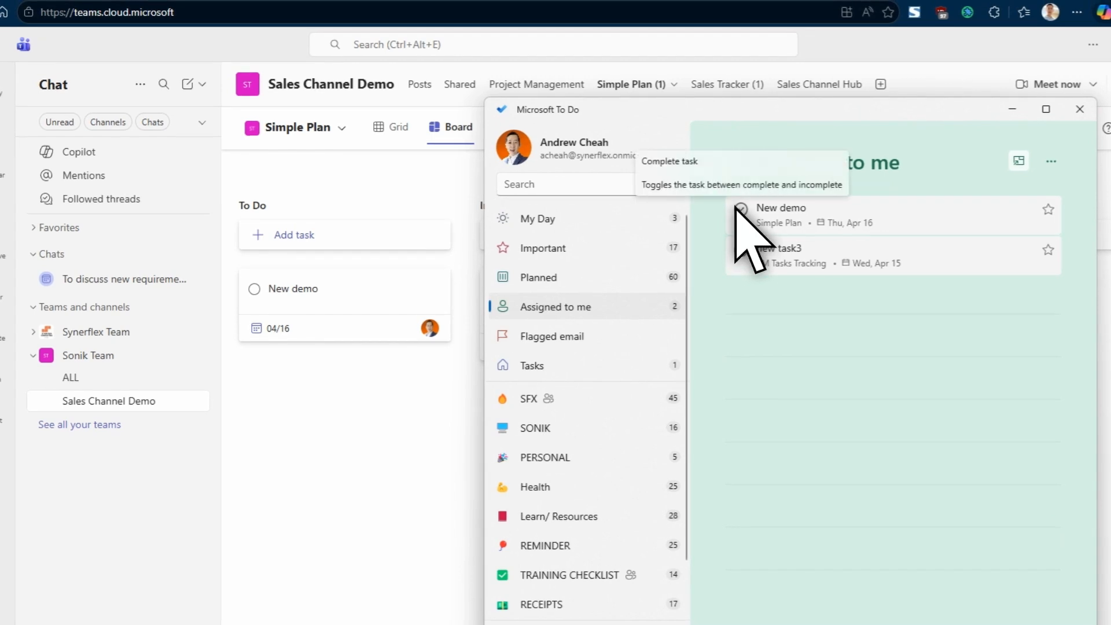
click(740, 209)
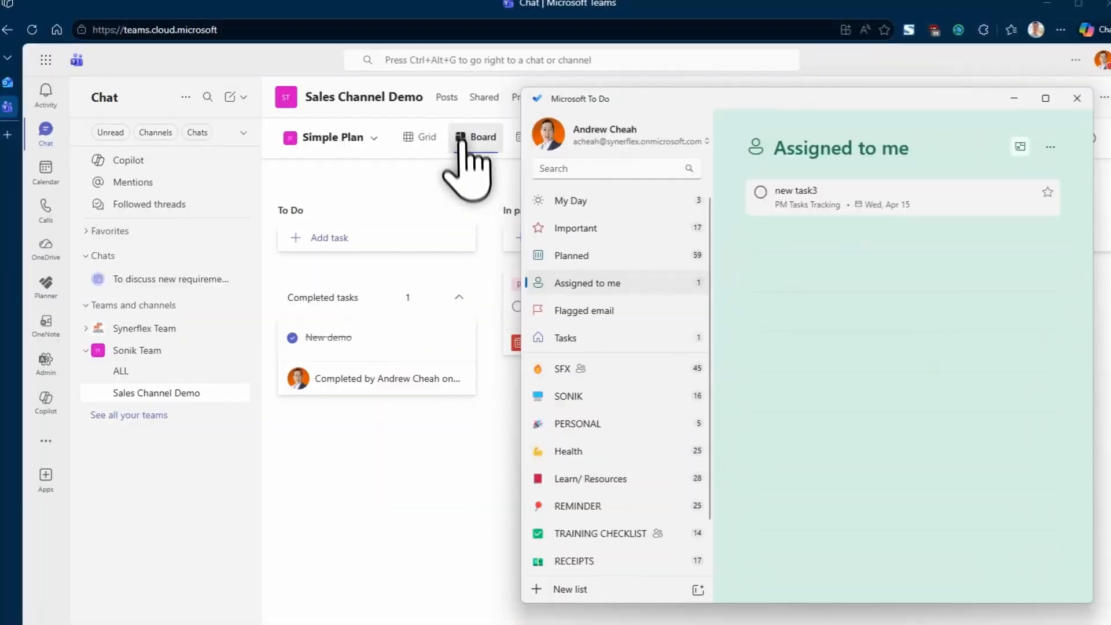
Show the channel's Posts in Teams, complete "new task3" in Microsoft To Do, and narrow its window to reveal the PM Tasks Tracking table
click(445, 98)
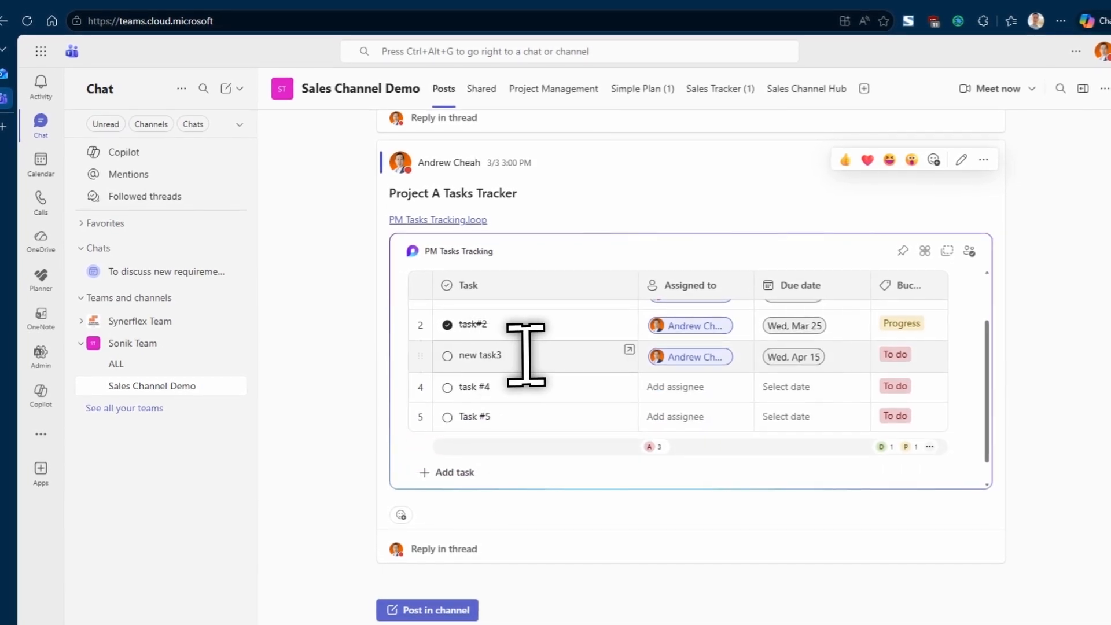
key(alt+Tab)
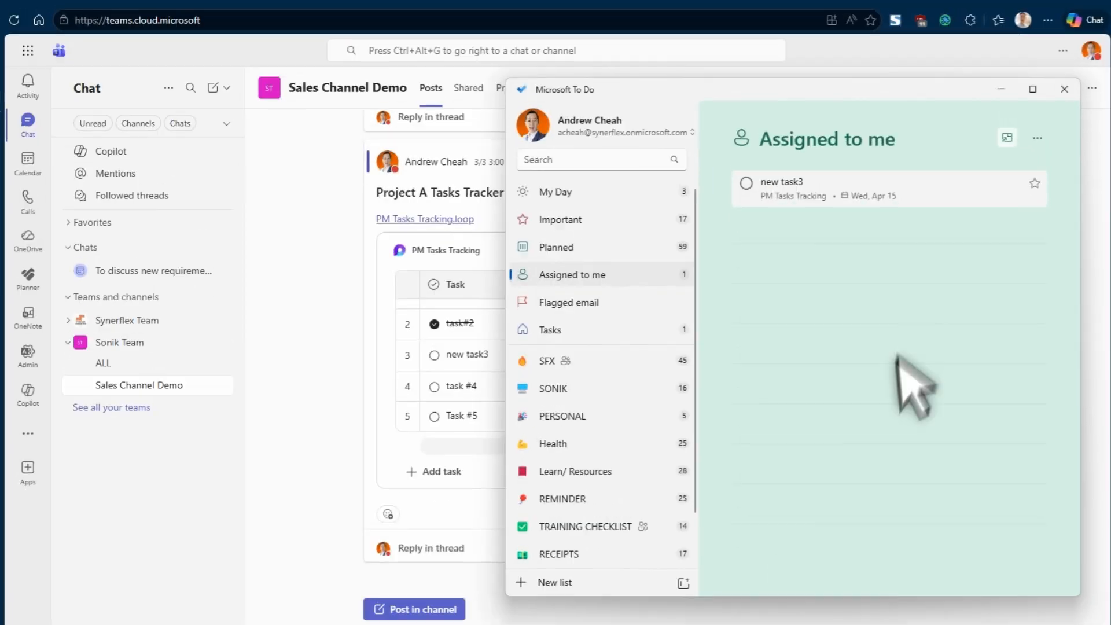
click(749, 190)
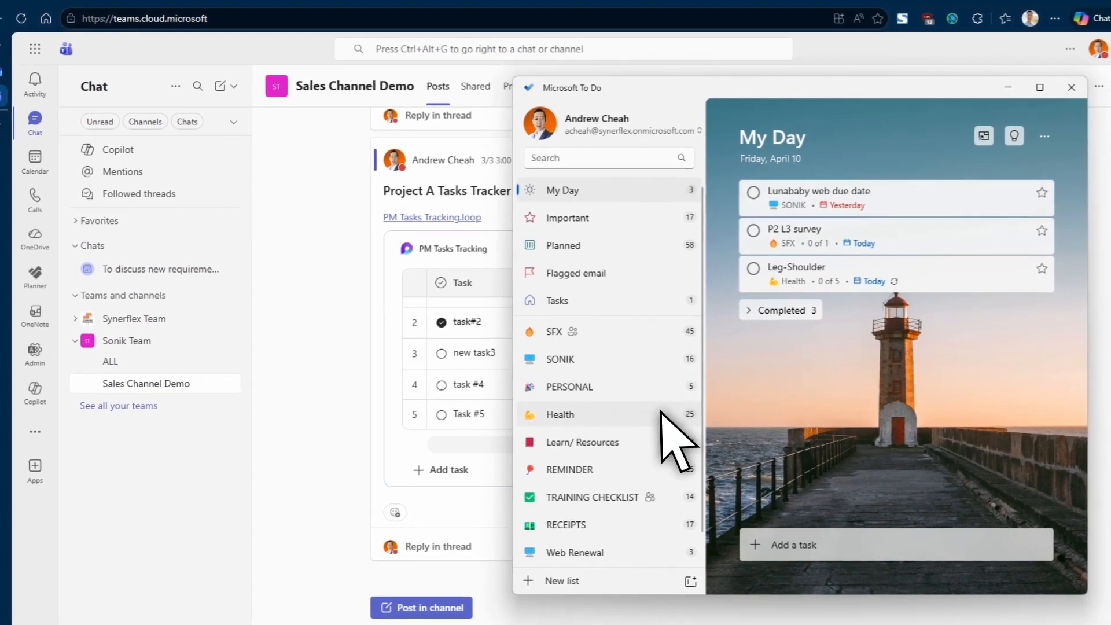
drag(514, 237, 755, 252)
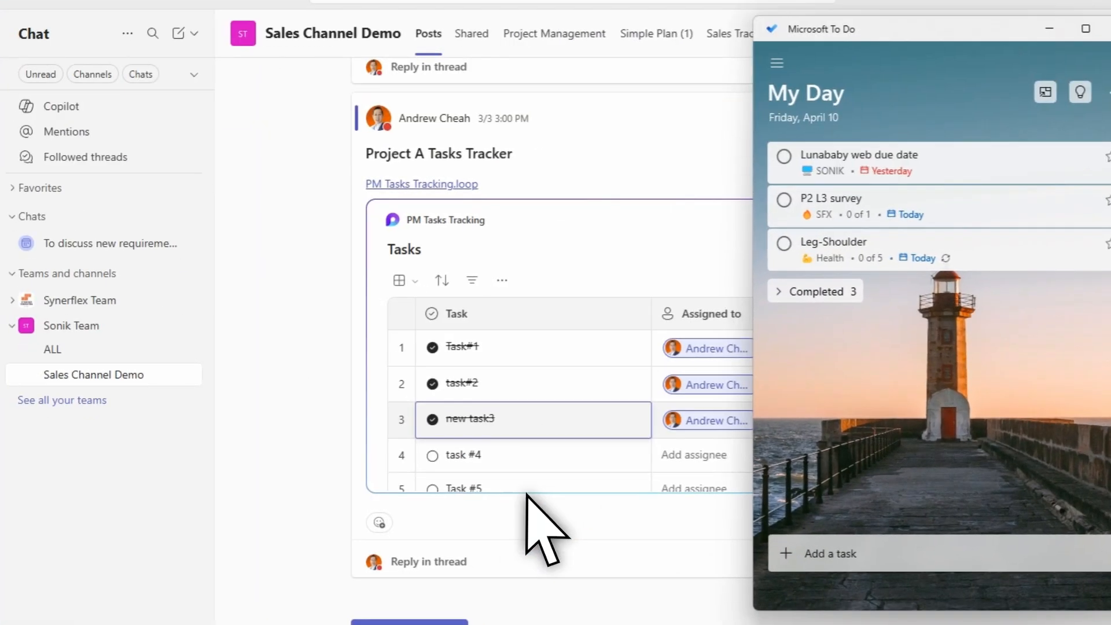